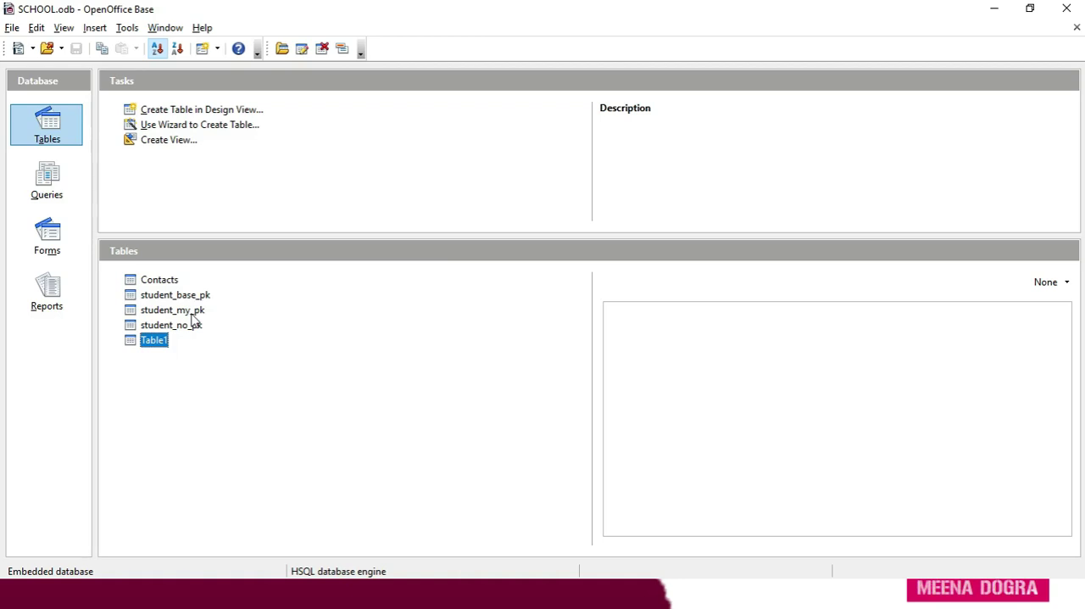
Open the student_my_pk table for design editing and set the name field's length to 40.
right_click(194, 315)
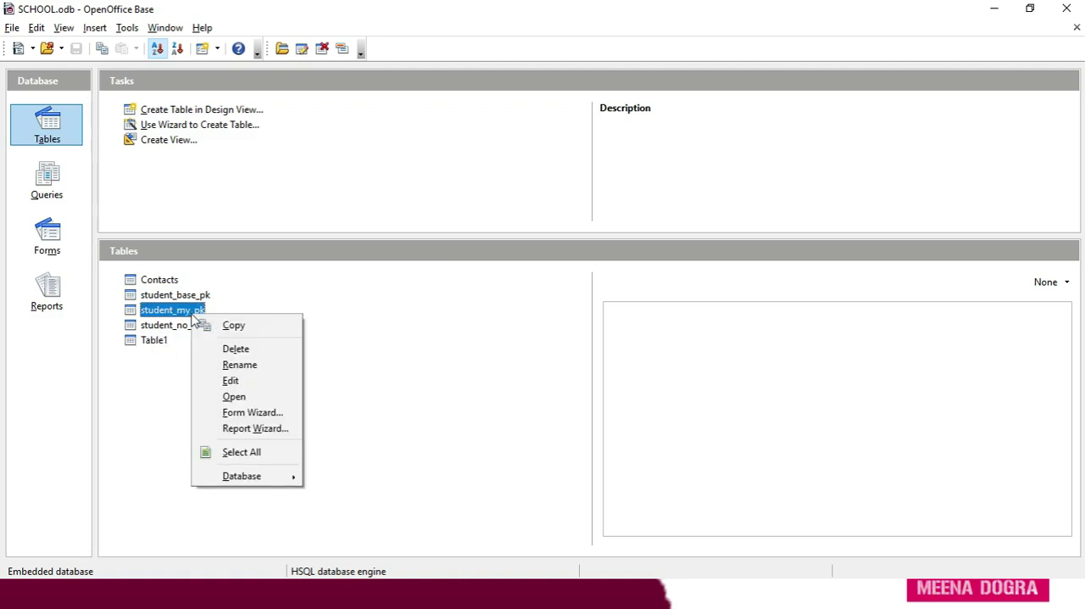
click(231, 382)
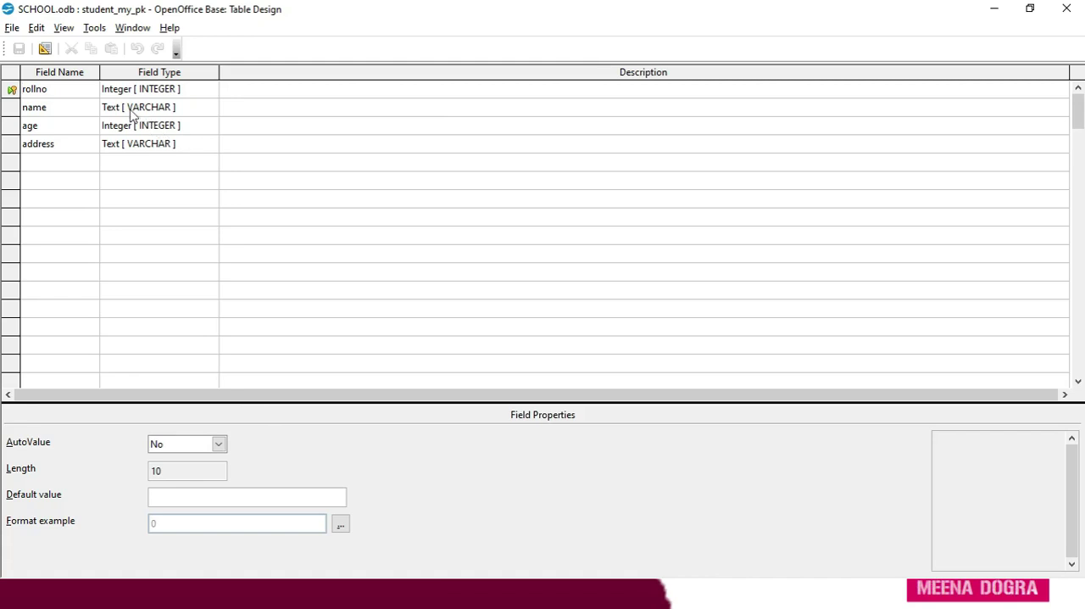
click(74, 105)
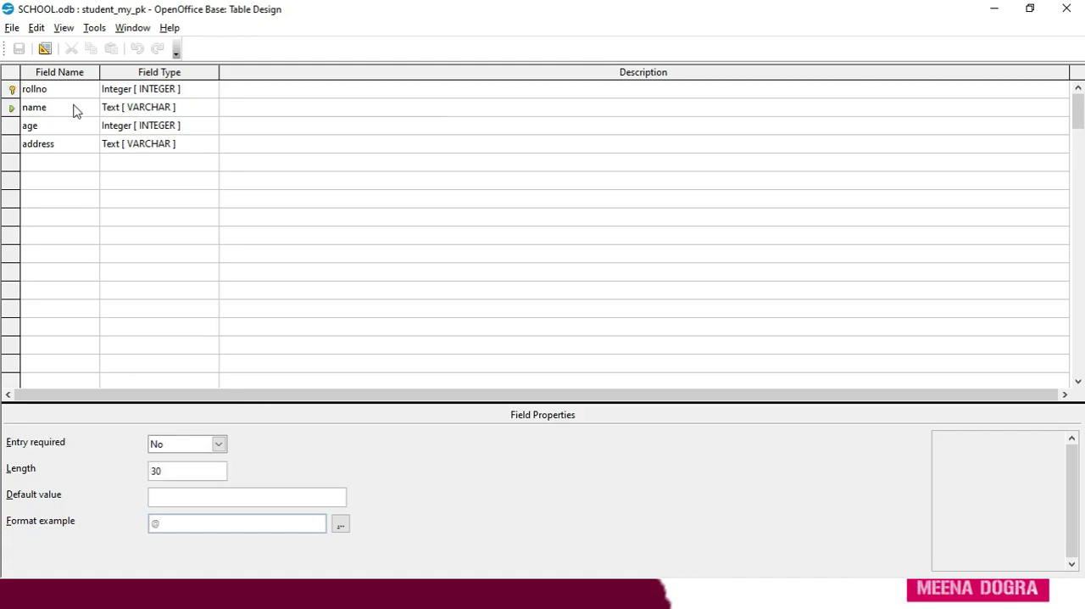
click(174, 472)
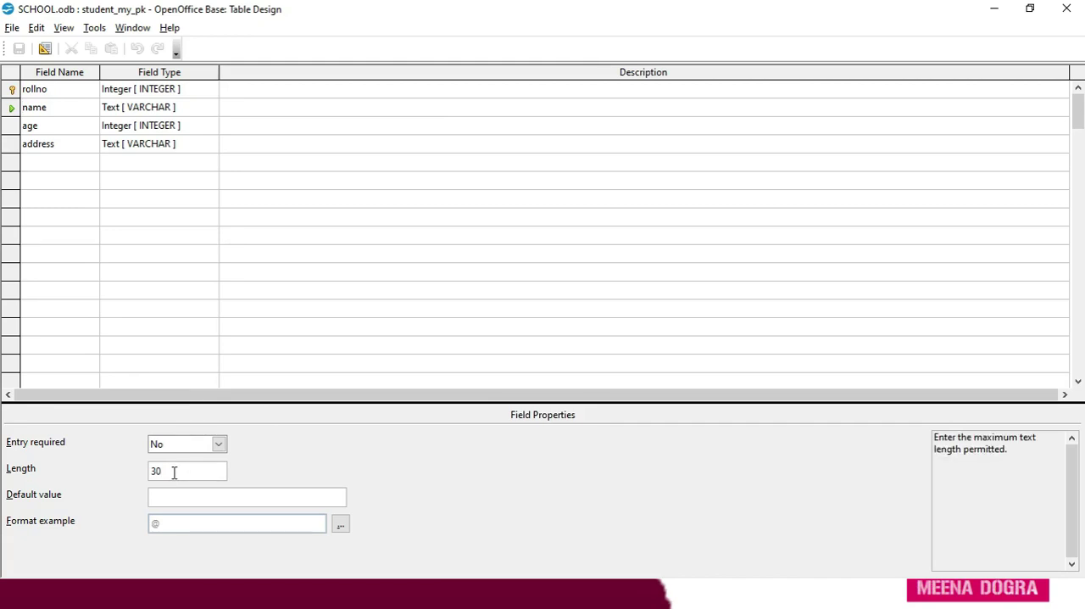
key(BackSpace)
key(BackSpace)
text(40)
Set the address field's length to 60.
click(168, 146)
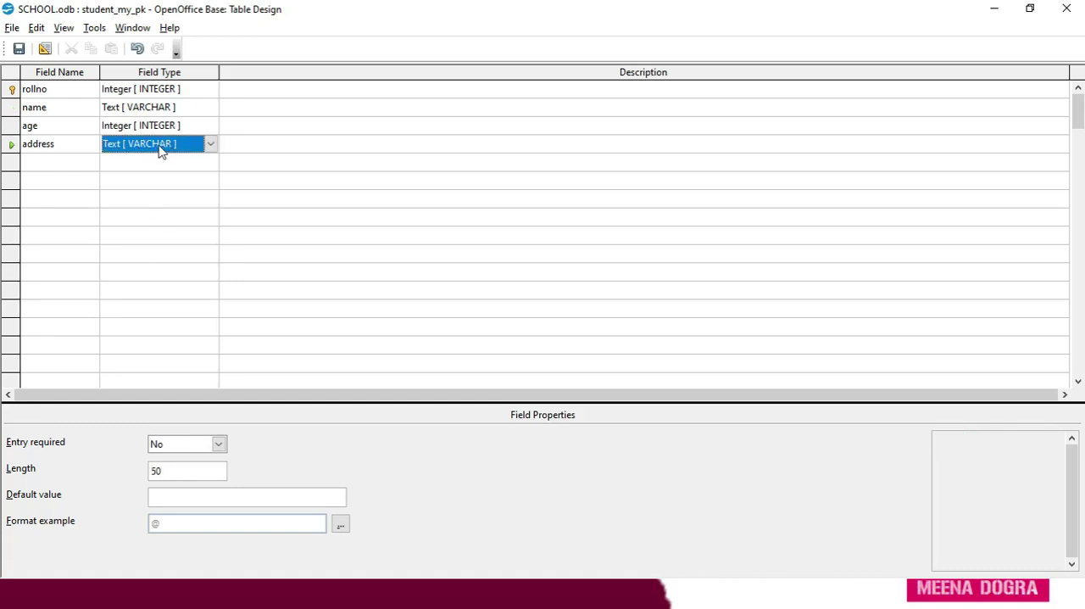
click(167, 472)
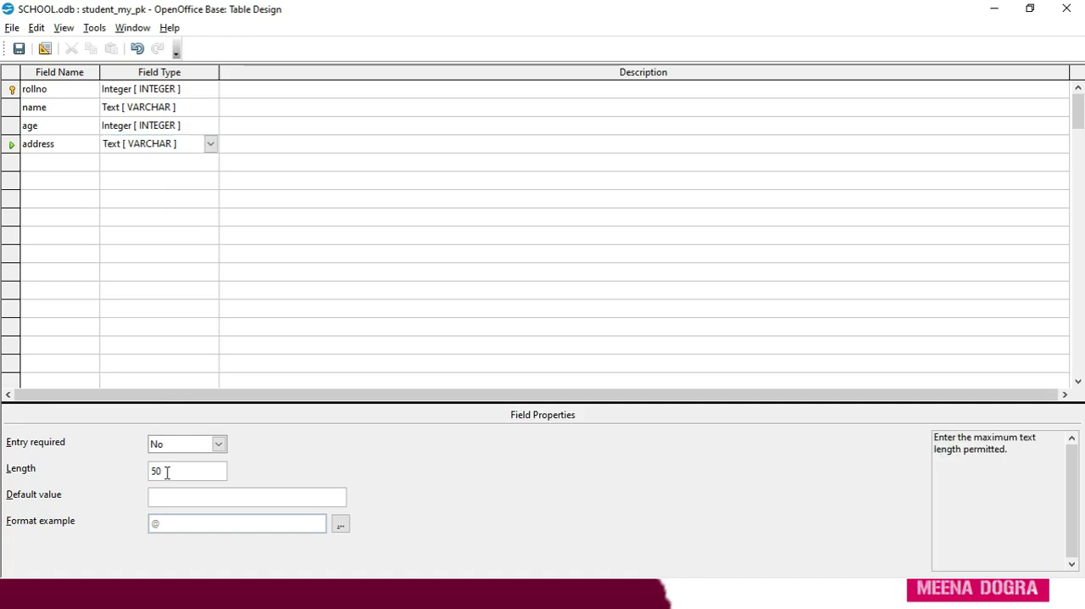
key(BackSpace)
key(BackSpace)
text(60)
Change the address field's type to Memo [ LONGVARCHAR ].
click(211, 145)
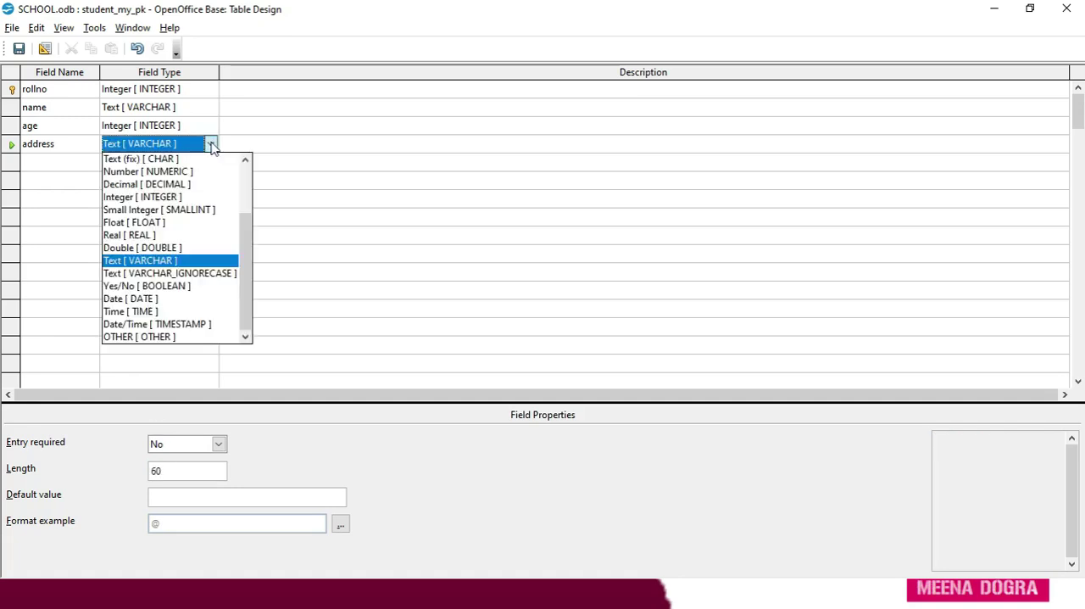
click(205, 273)
click(212, 144)
click(247, 195)
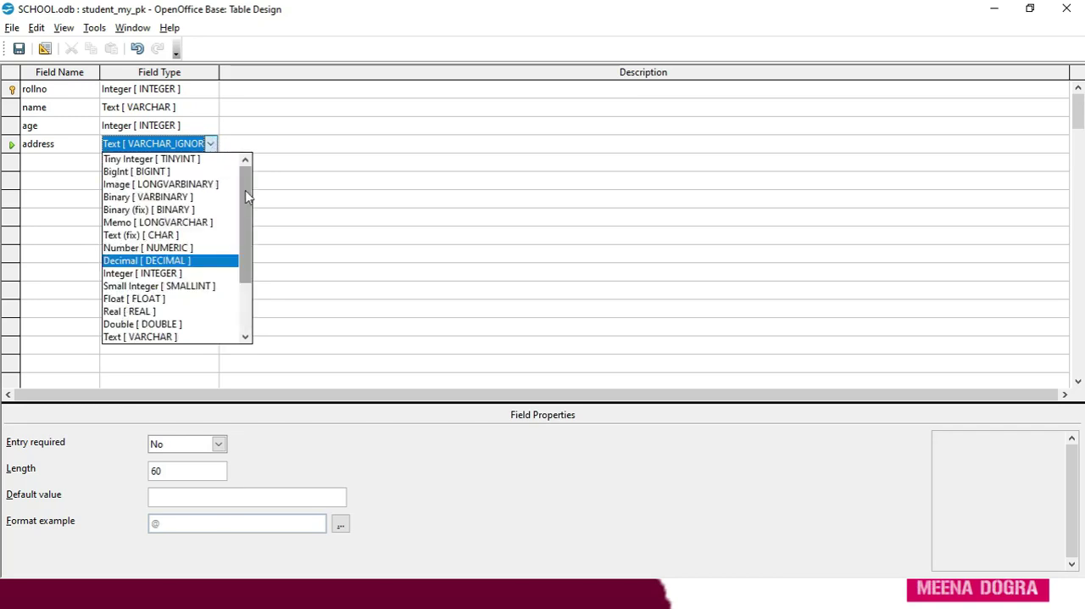
click(203, 224)
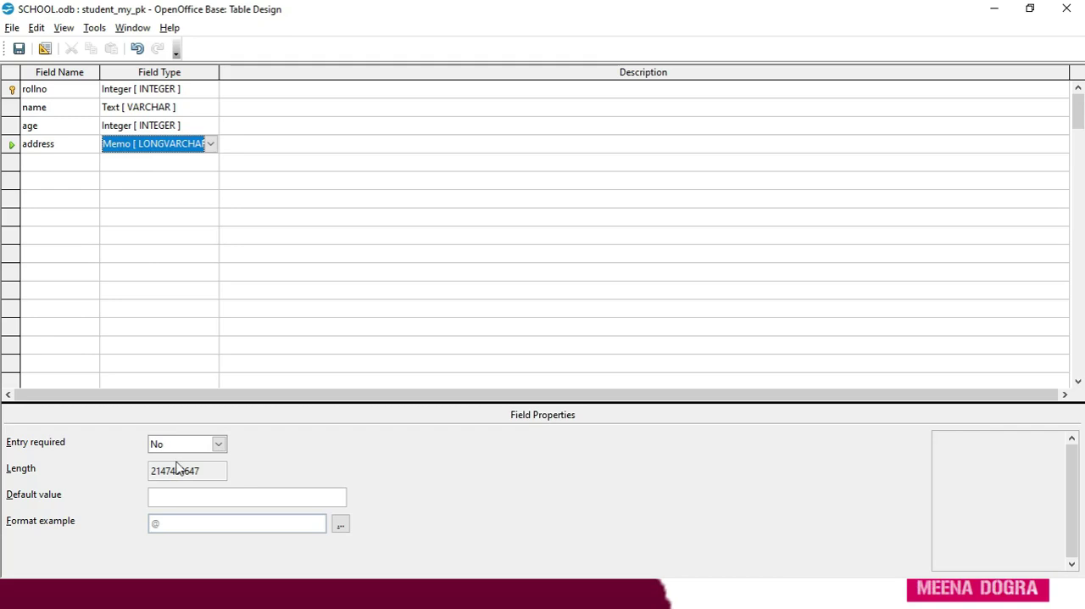
Rename the address field as home_address, then save and close the table design.
click(67, 146)
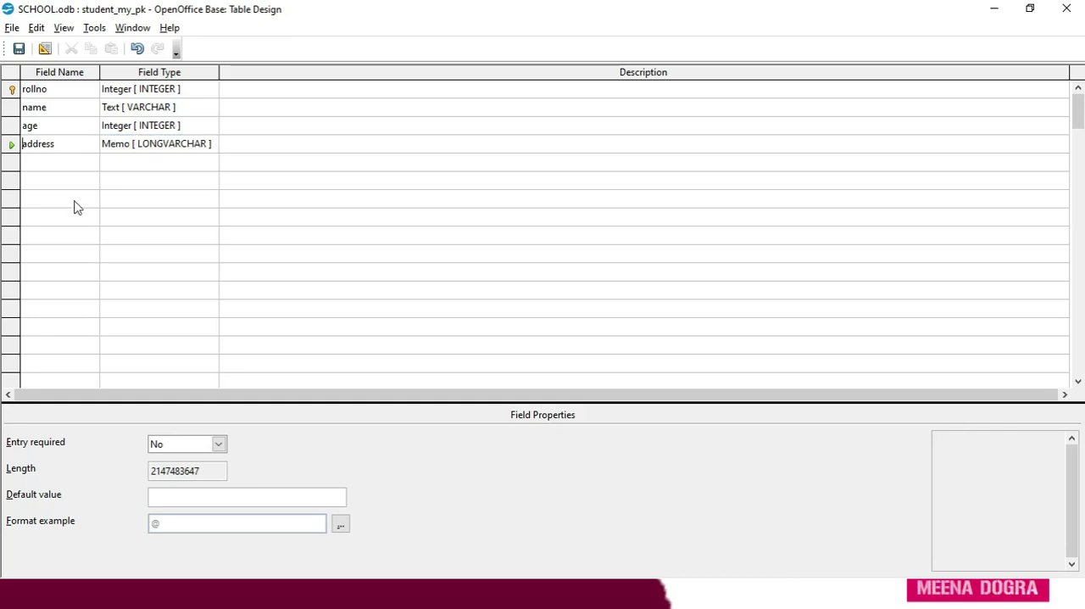
text(home_)
click(19, 52)
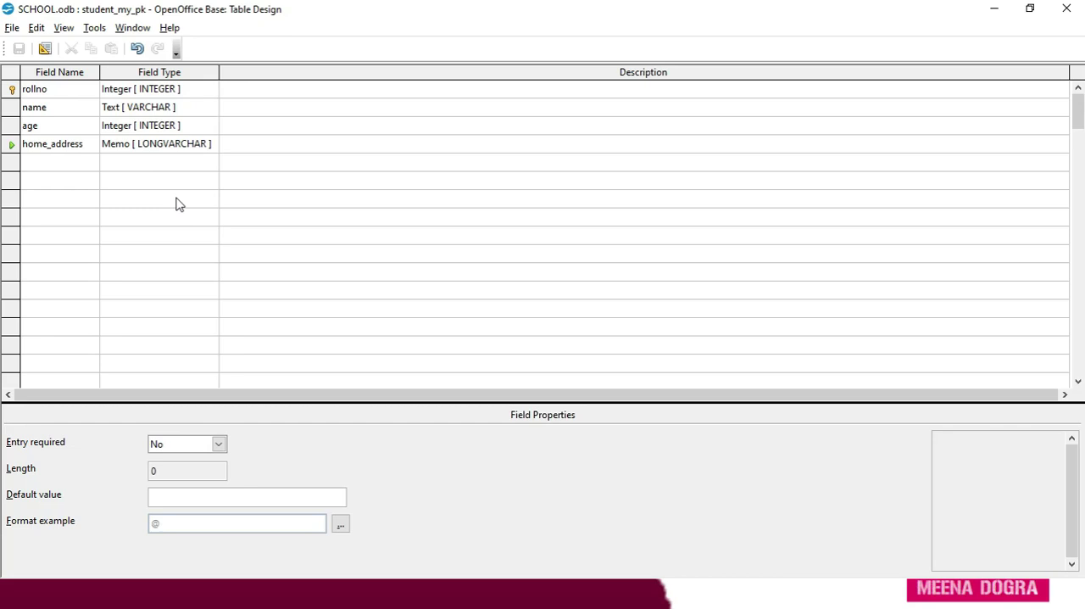
click(19, 49)
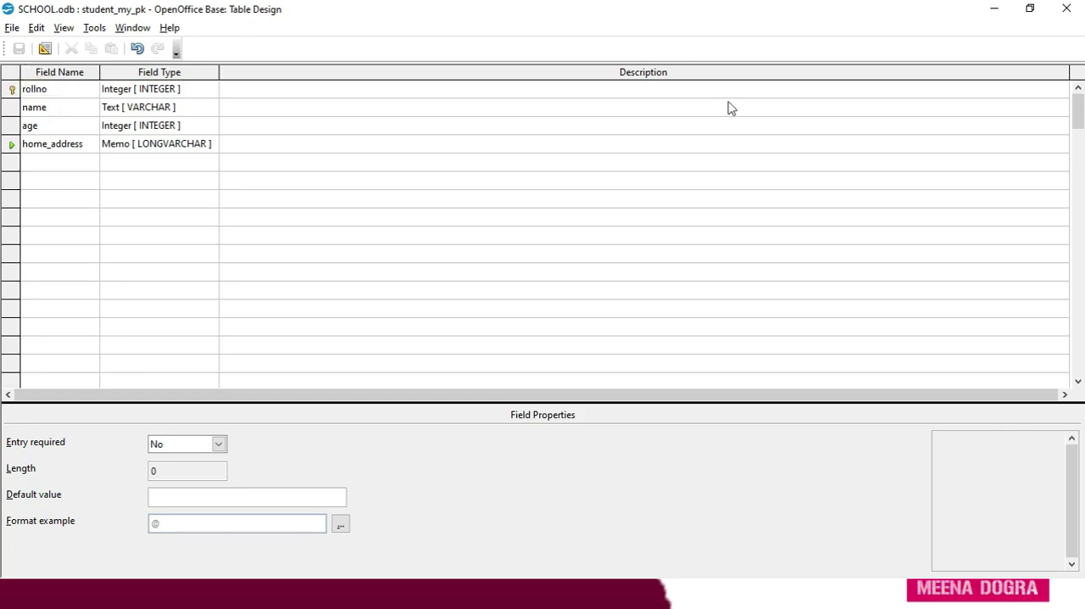
click(1066, 10)
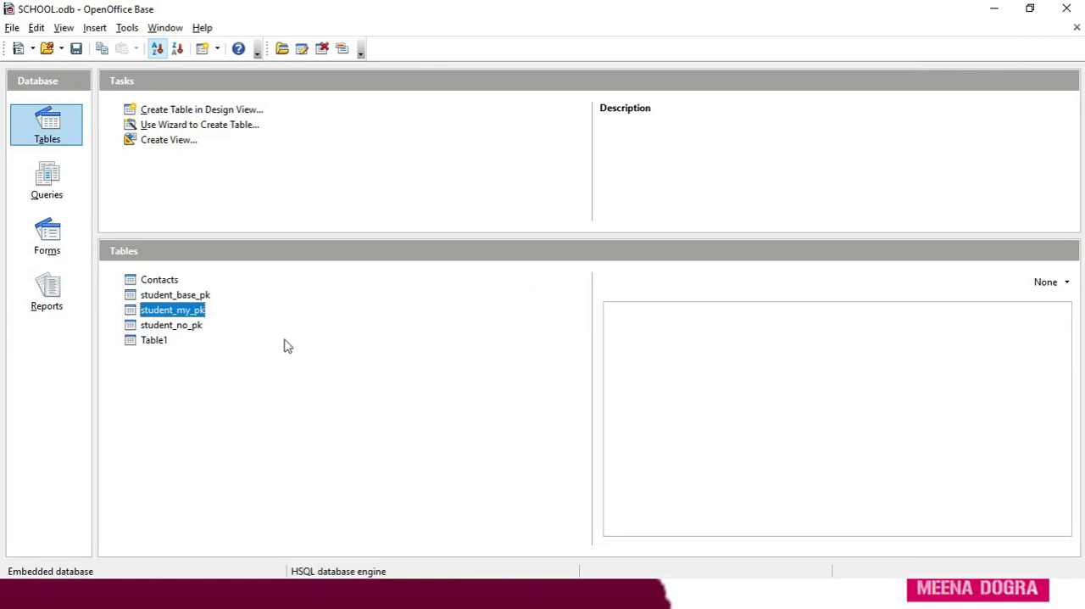
Delete the table Table1 from the SCHOOL database.
right_click(186, 319)
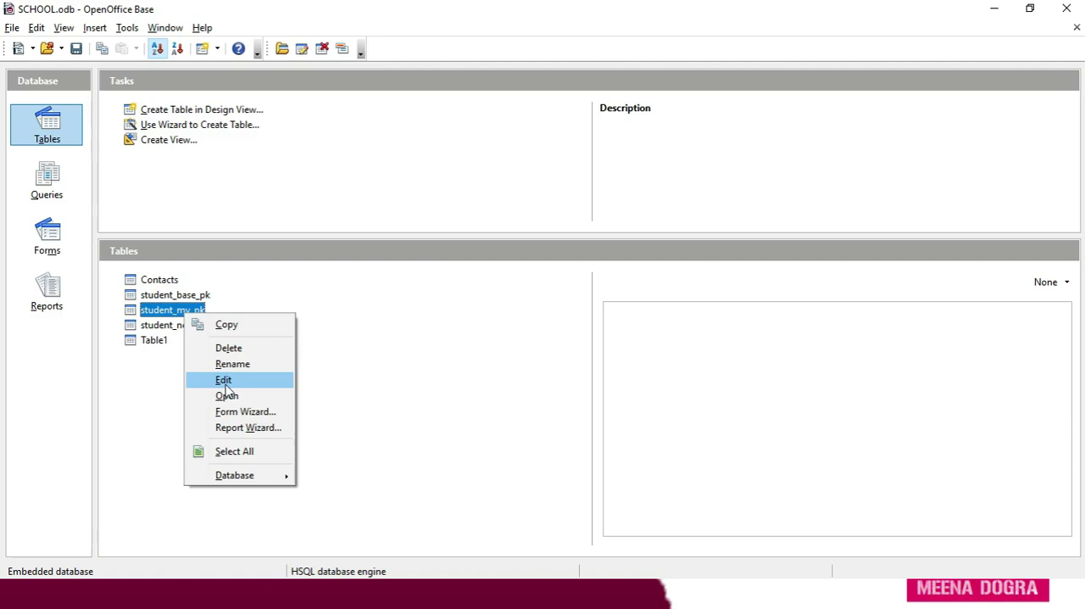
click(346, 356)
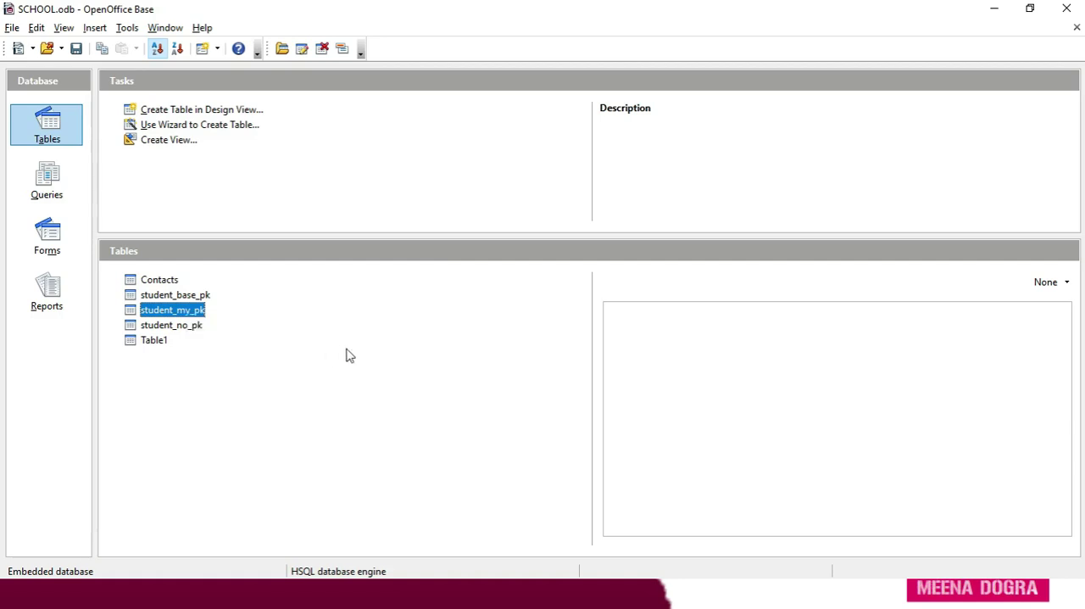
click(154, 340)
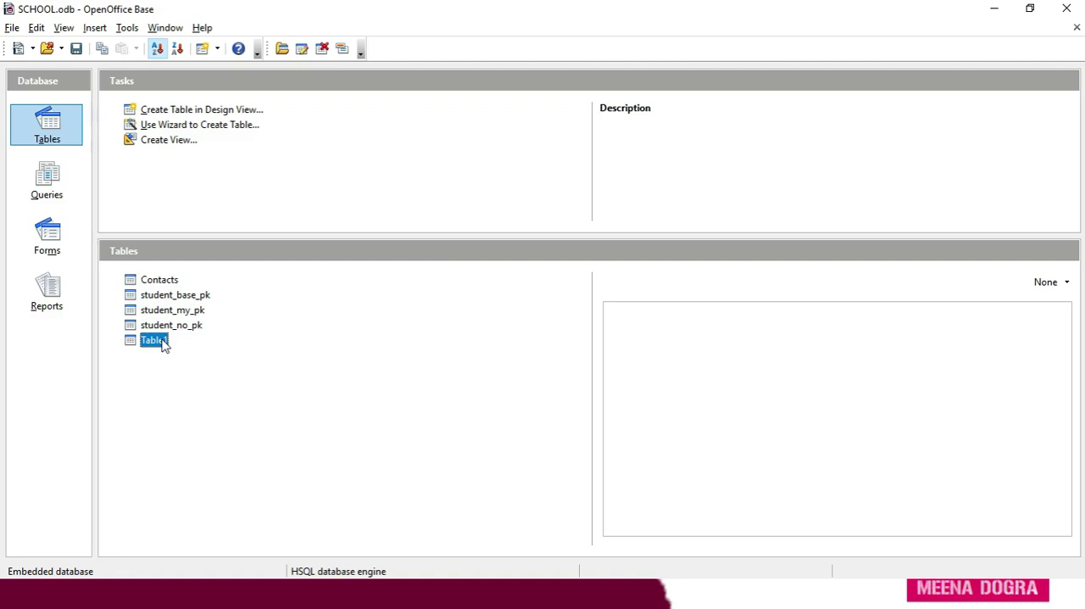
right_click(164, 345)
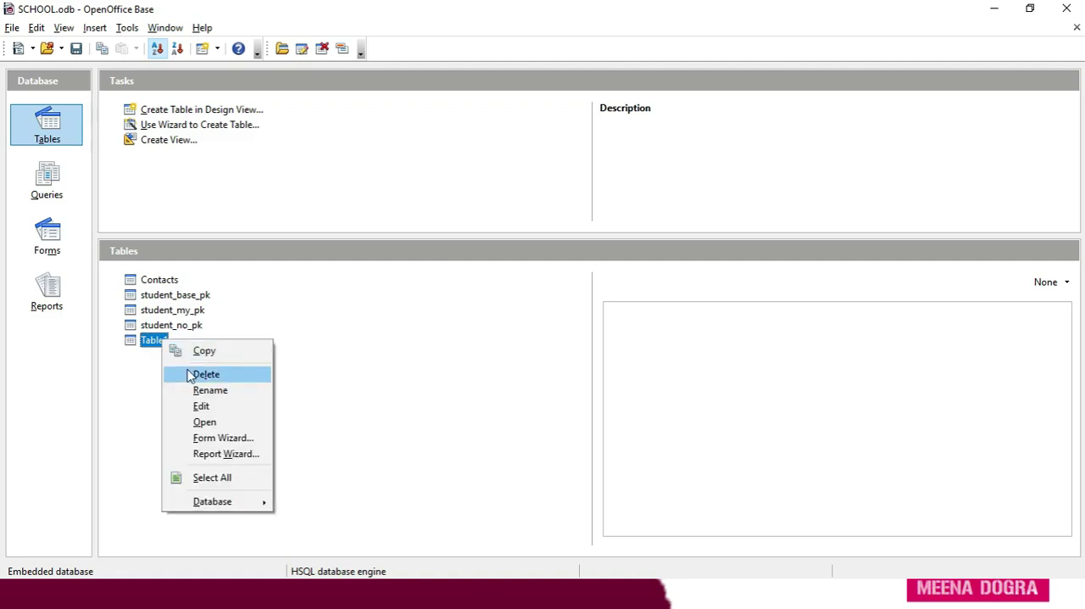
click(190, 375)
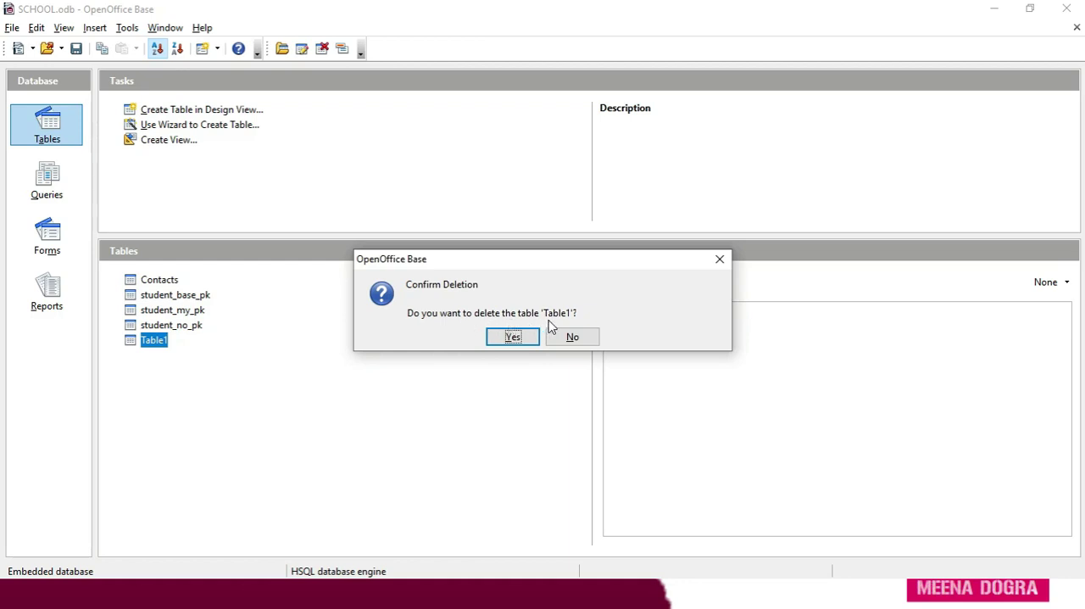
click(525, 338)
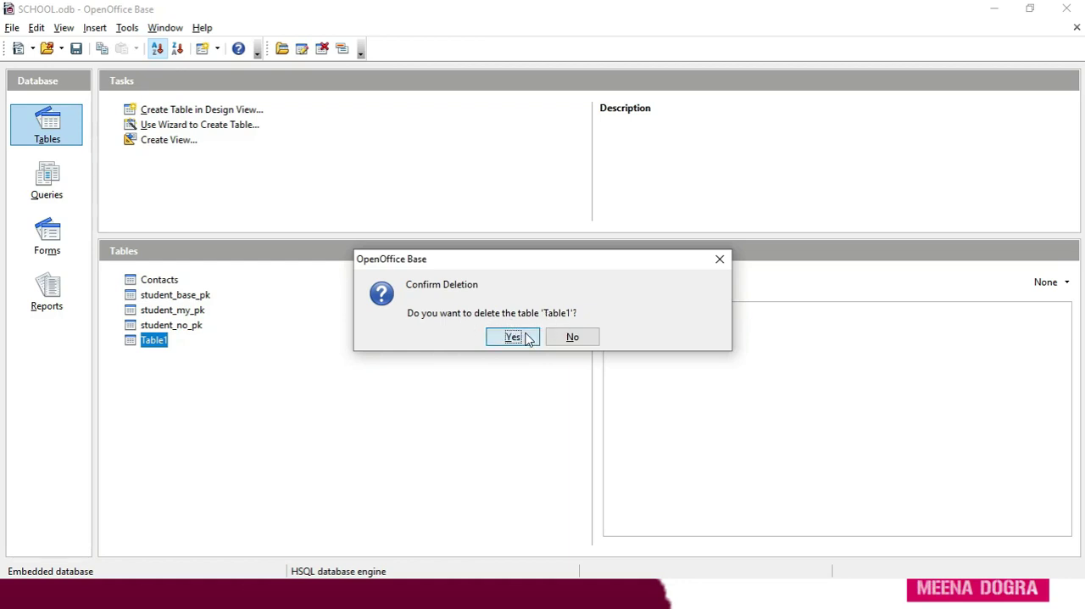
View the student_my_pk table's records and columns, and close the data view.
click(180, 312)
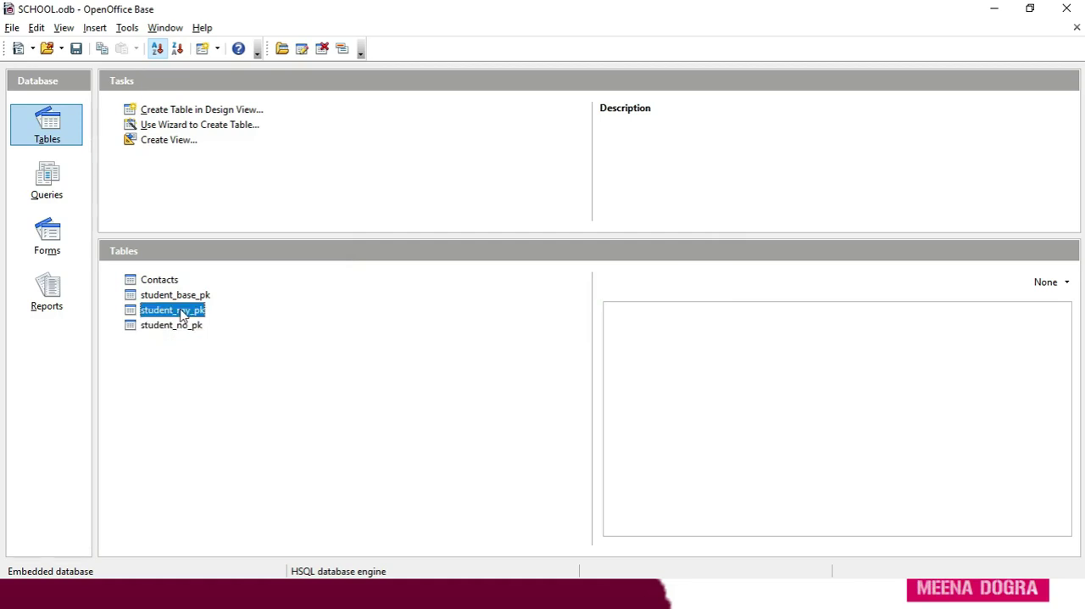
right_click(181, 314)
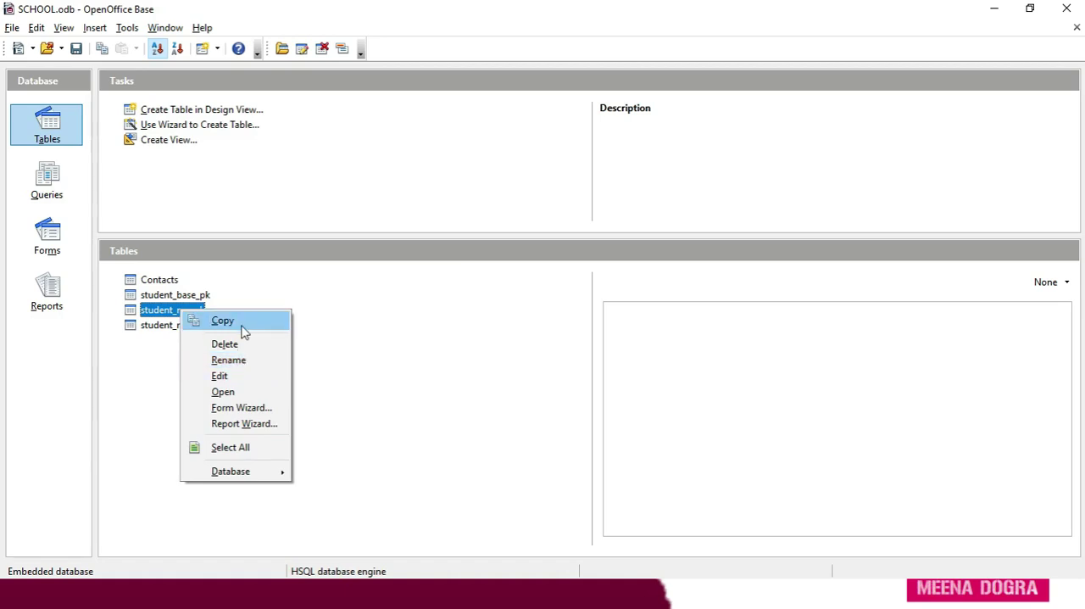
click(237, 394)
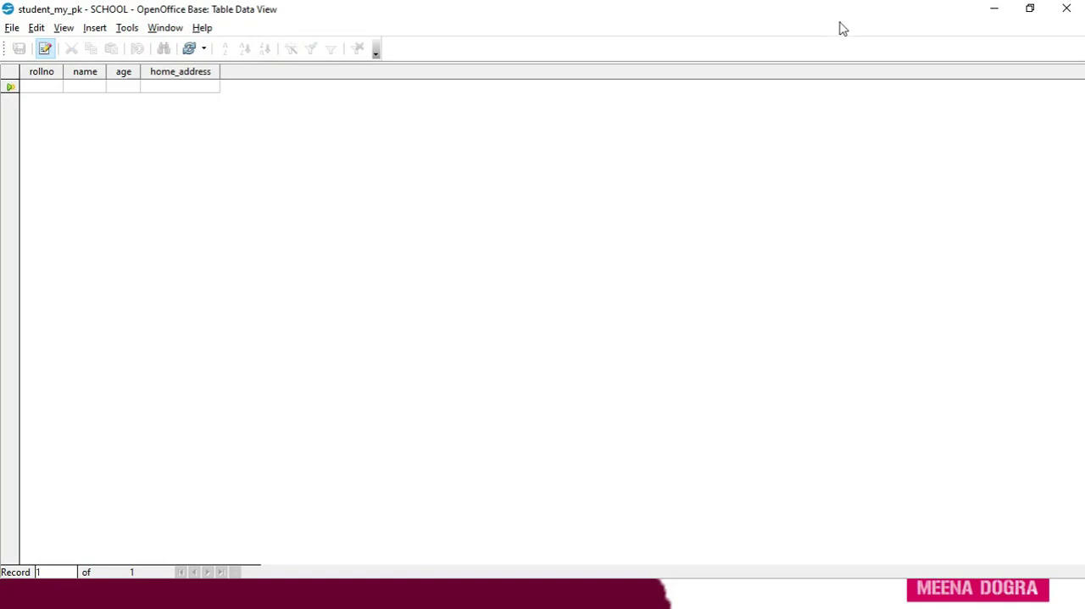
click(1068, 10)
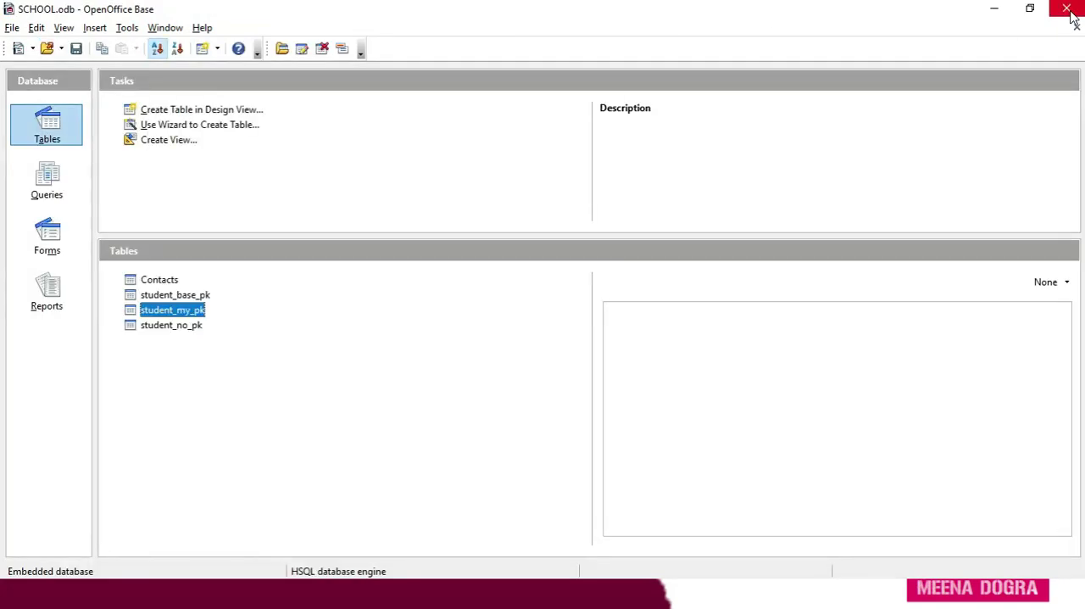
Open the student_my_pk table's data and add a record with rollno 4, the student's name, age 17 and the home address.
right_click(194, 312)
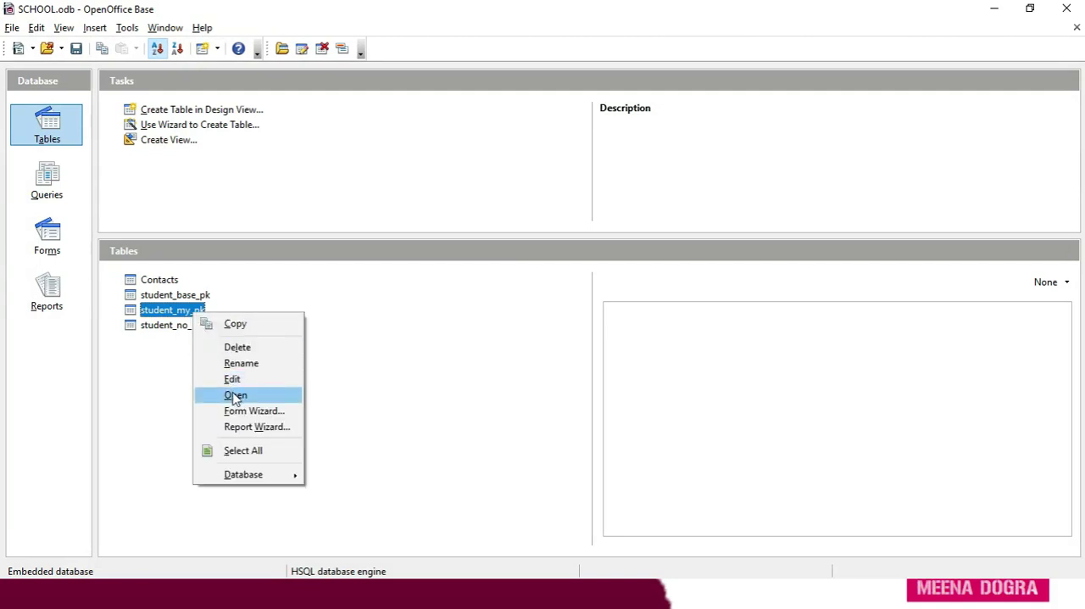
click(159, 312)
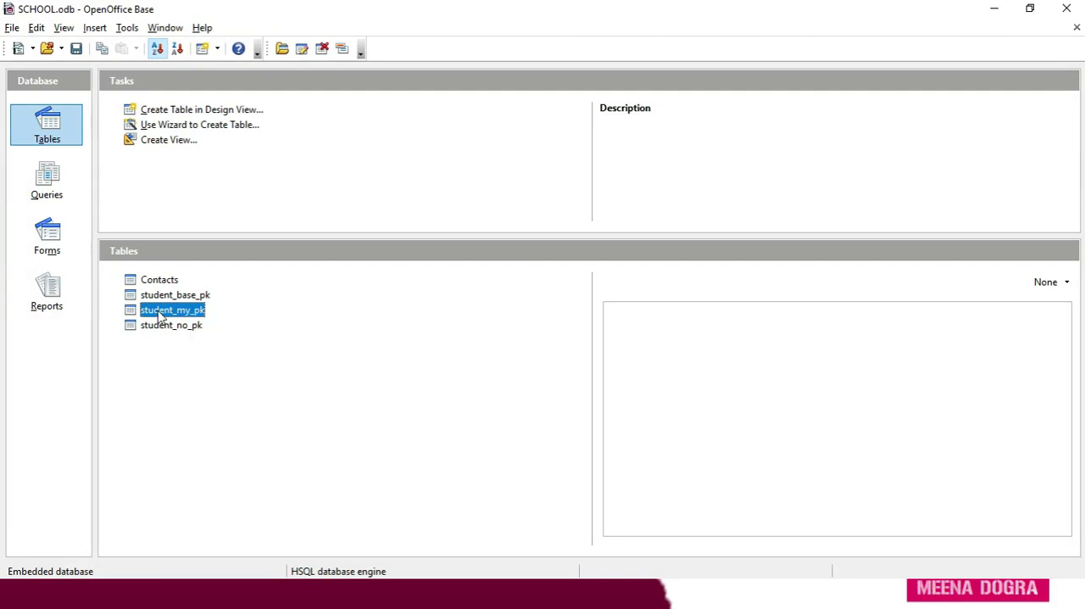
double_click(147, 317)
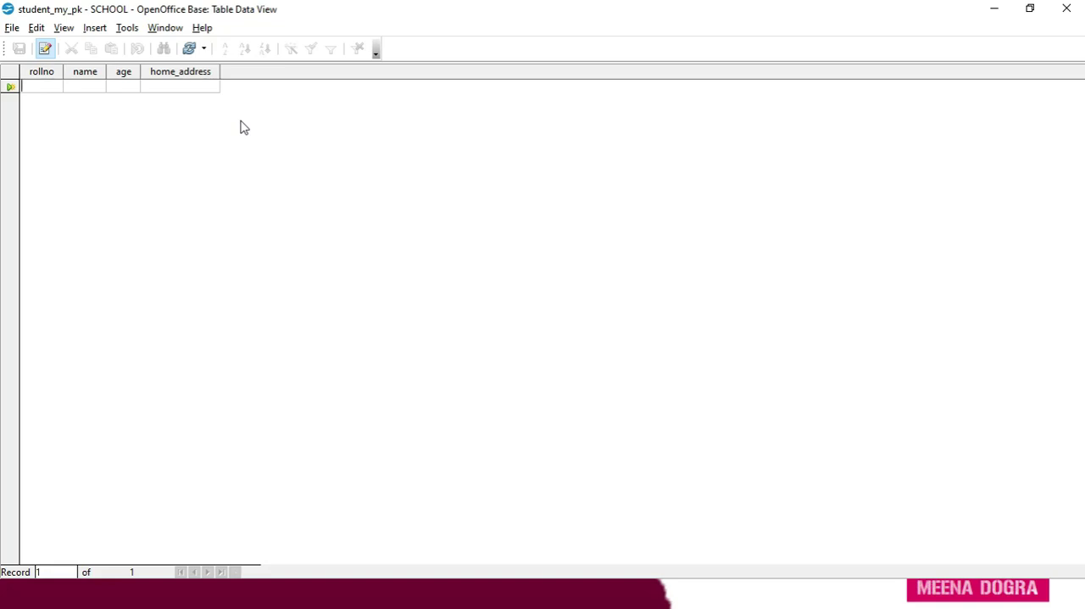
text(4)
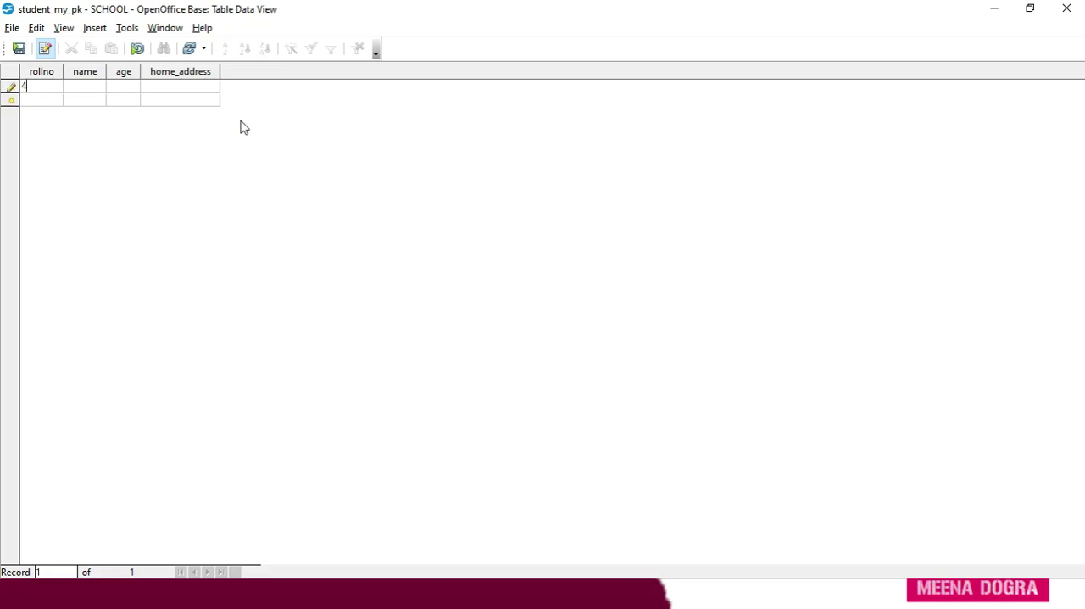
key(Tab)
text(Deepak)
text(17)
key(Tab)
text(Meen)
text(rut)
key(Tab)
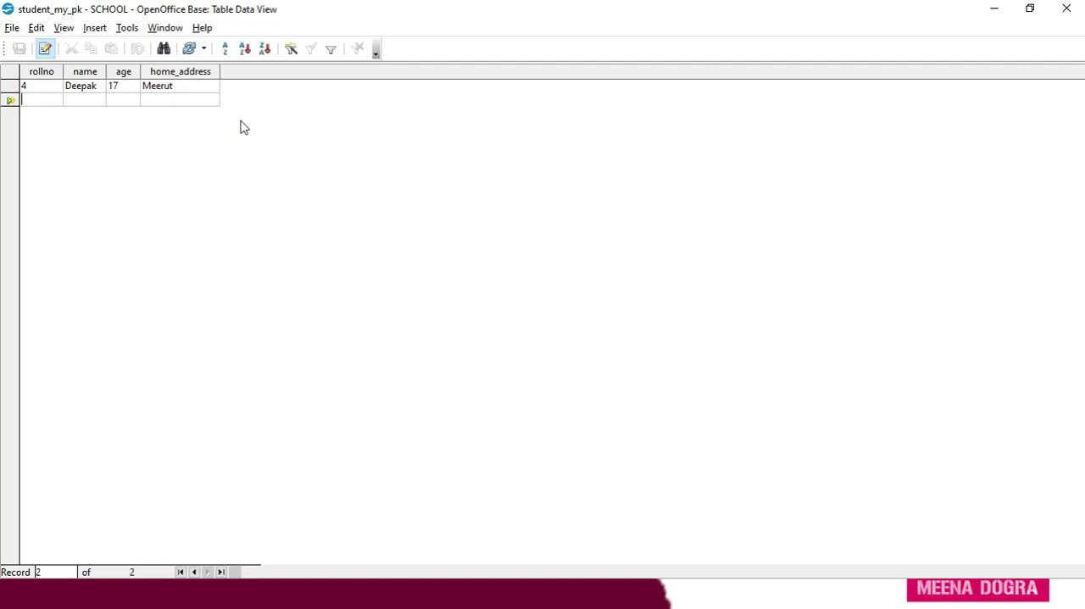
Widen the name, age and home_address columns in the table data view.
drag(107, 71, 210, 71)
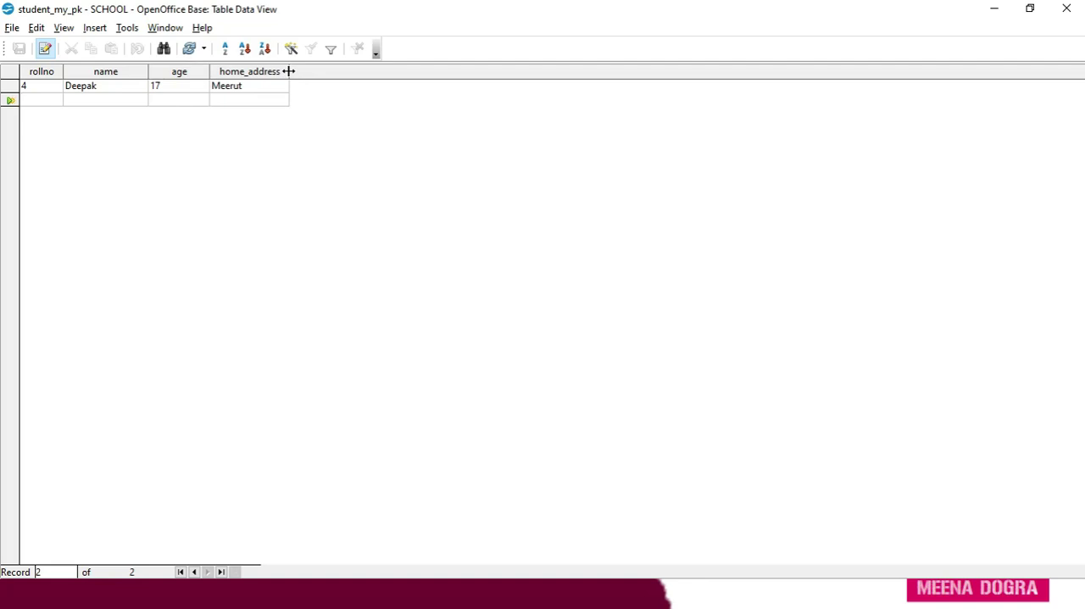
drag(288, 71, 321, 71)
mouse_move(321, 71)
mouse_down()
mouse_move(290, 72)
mouse_move(320, 72)
mouse_up()
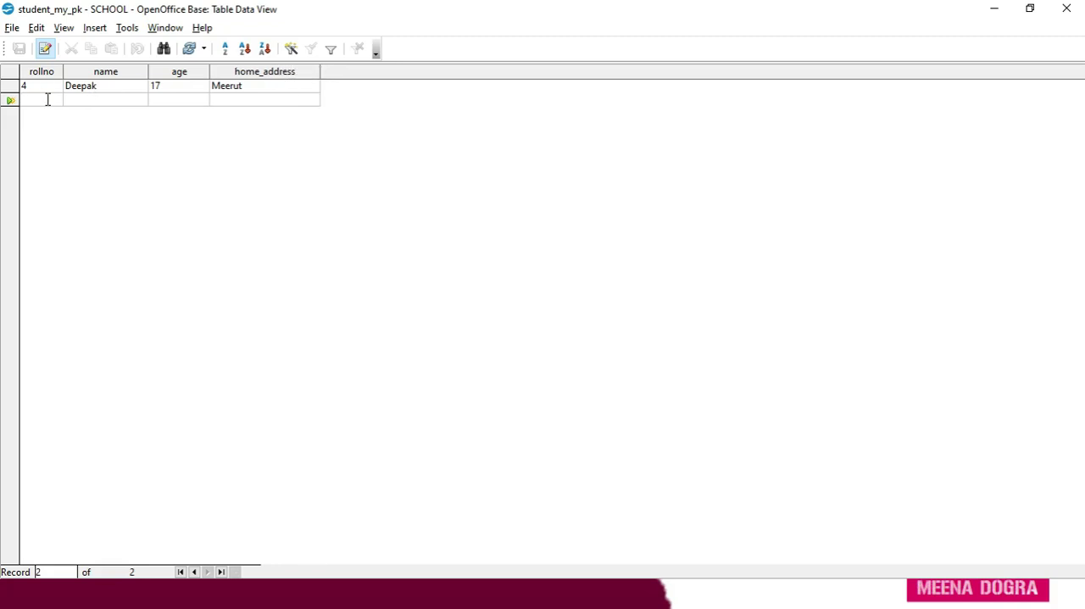
Add a second record with rollno 2, the student's name, age 18 and the home address.
text(2)
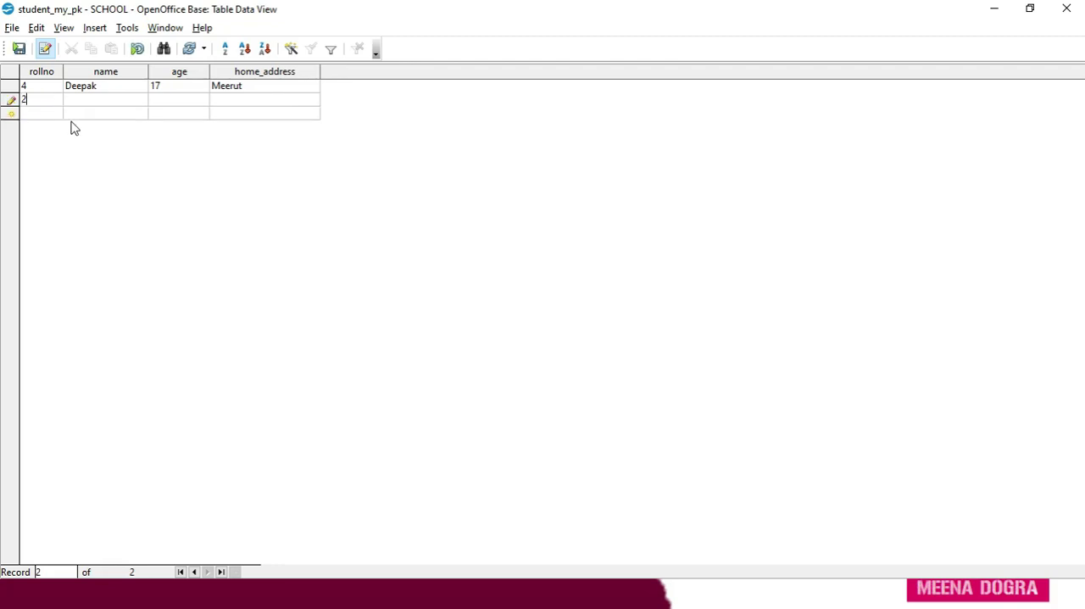
key(Tab)
text(Aditya)
key(Tab)
text(18)
key(Tab)
text(Noida)
key(Tab)
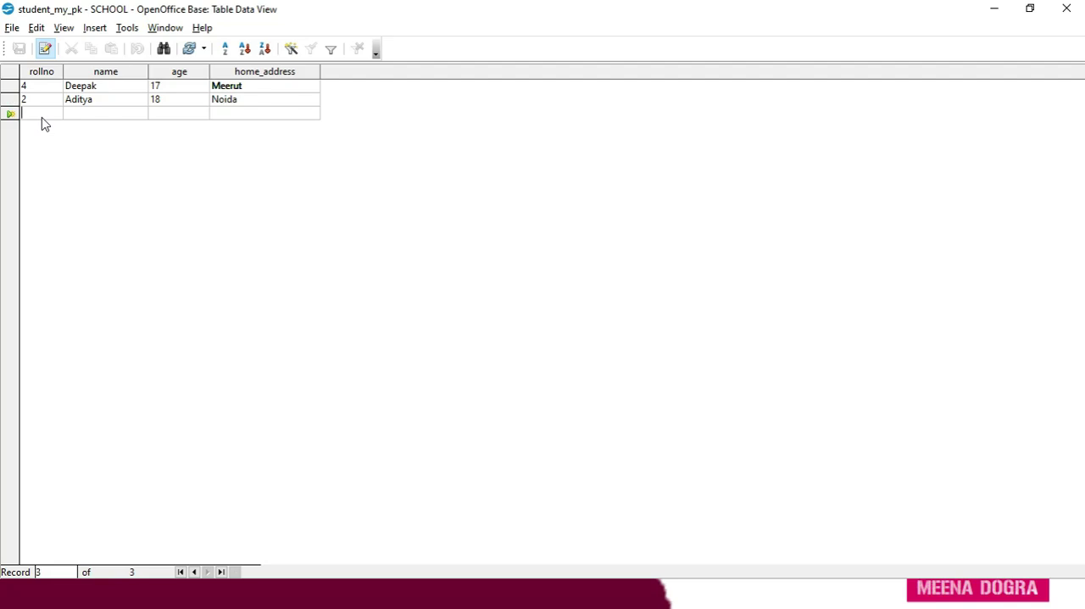
Add a third record with rollno 1, the student's name, age 17 and the home address.
text(1)
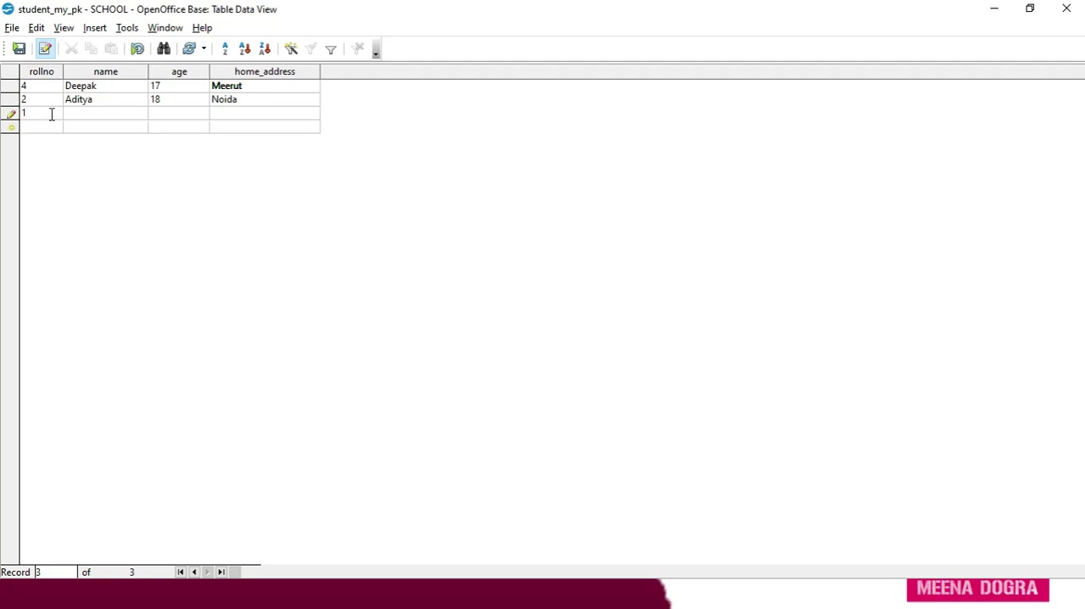
click(85, 115)
text(Adar)
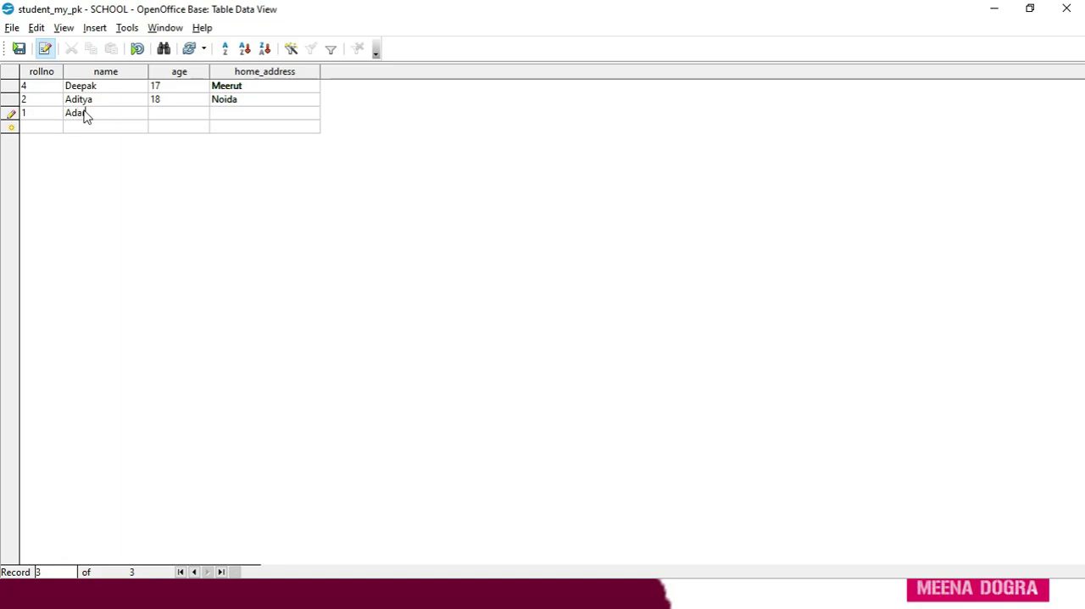
text(sh)
key(Tab)
text(17)
key(Tab)
text(Meerut)
key(Tab)
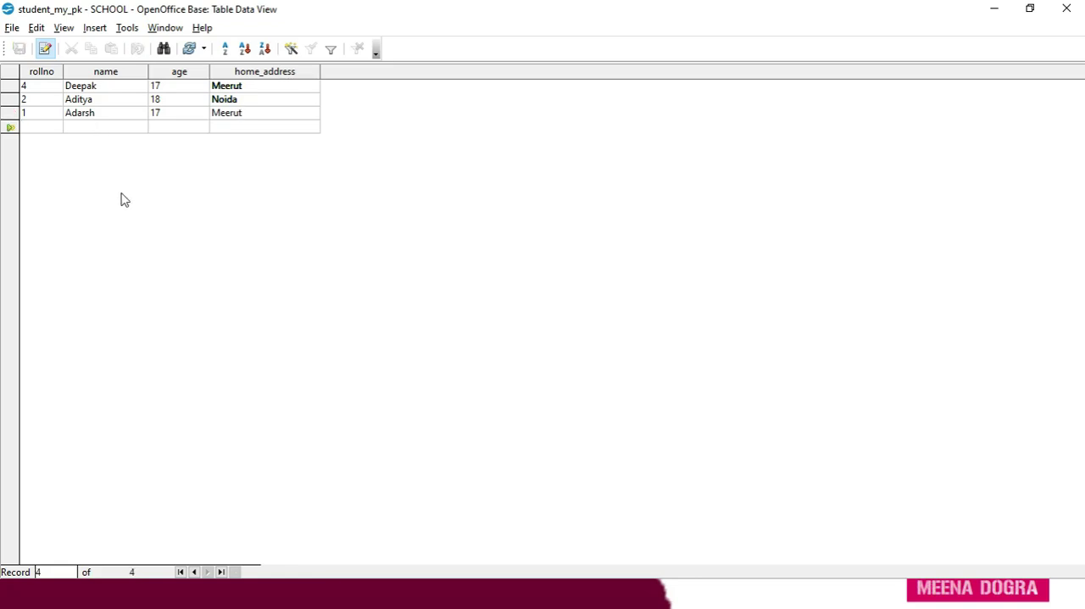
Add a fourth record with rollno 5, the student's name, age 16 and the home address.
text(5)
key(Tab)
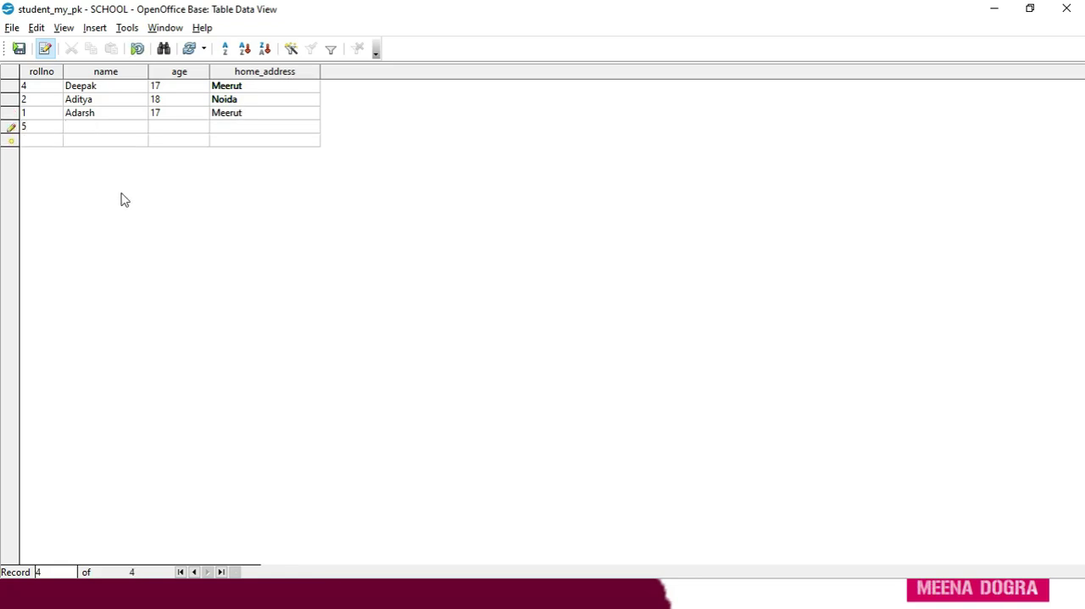
text(Jatin)
key(Tab)
text(16)
key(Tab)
text(Ghaziabad)
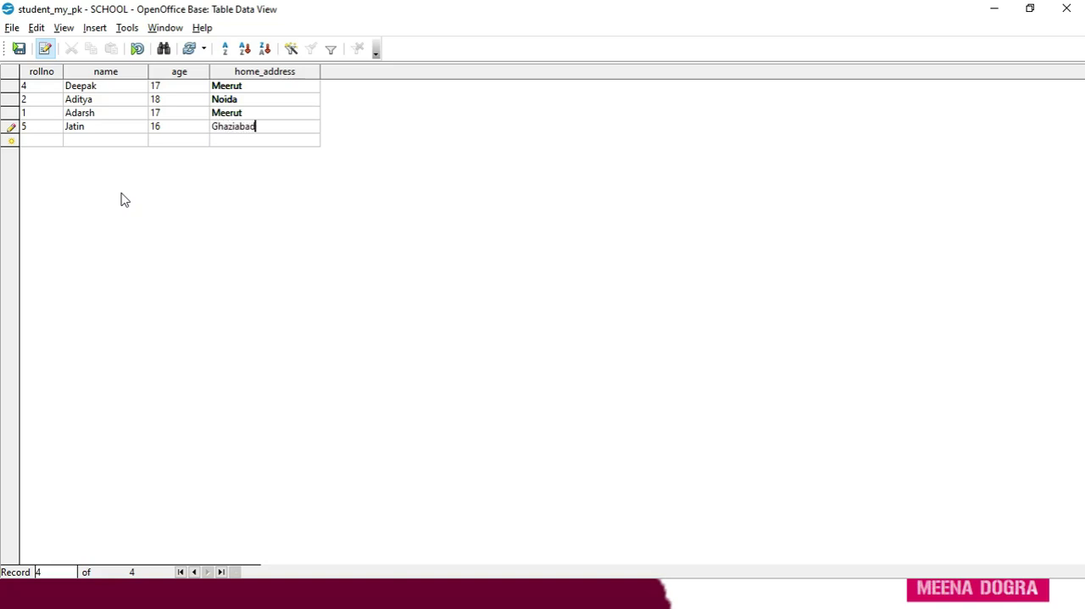
key(Tab)
Add a fifth record with rollno 3, the student's name, age 15 and the home address, and save it.
text(3)
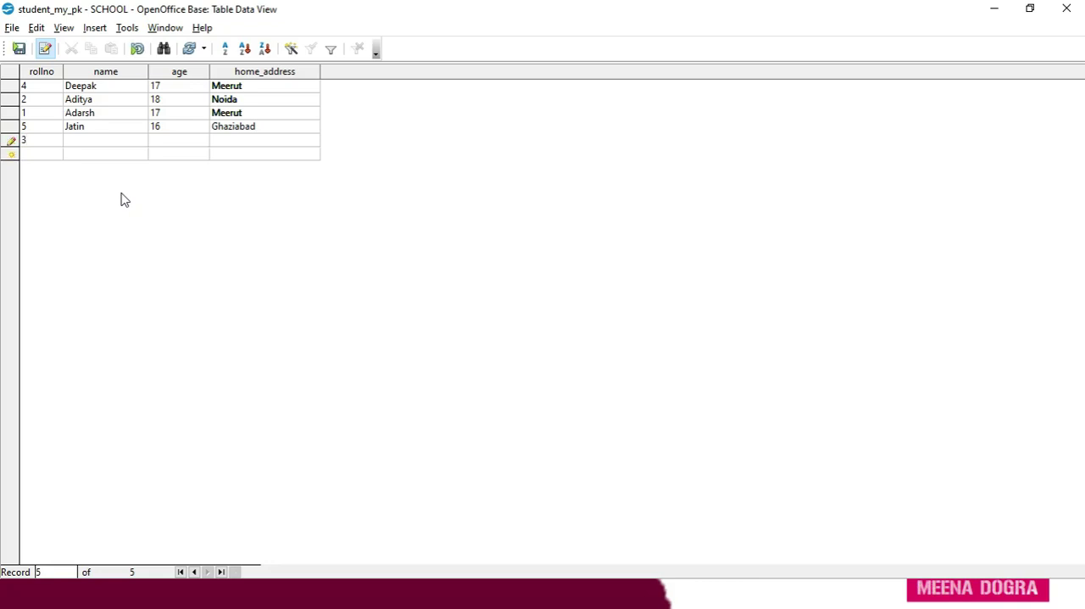
key(Tab)
text(Bhavika)
key(Tab)
text(15)
key(Tab)
text(Meeru)
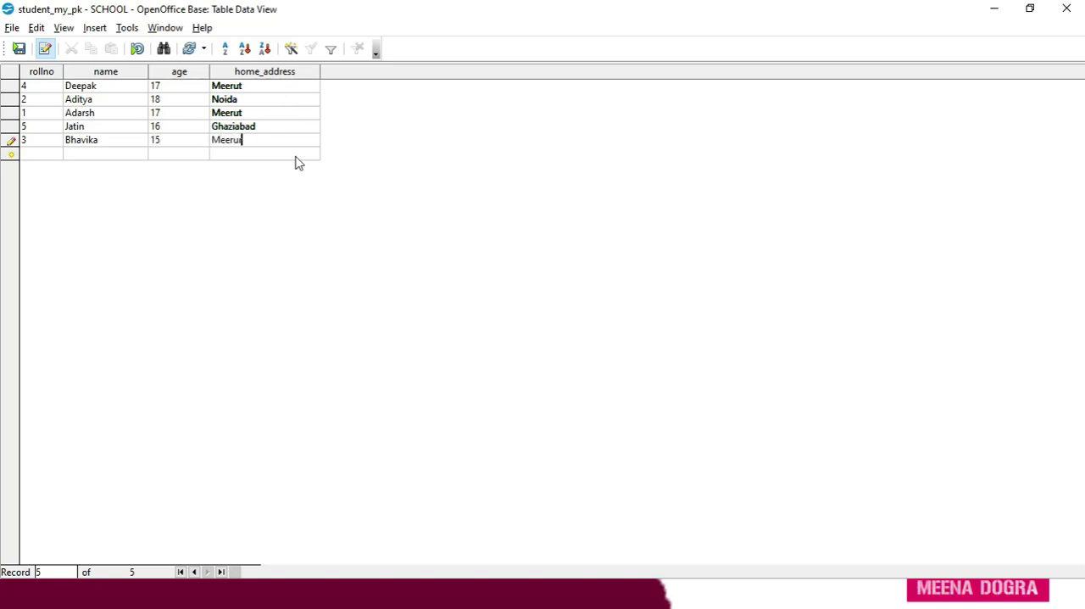
text(r)
key(BackSpace)
text(t)
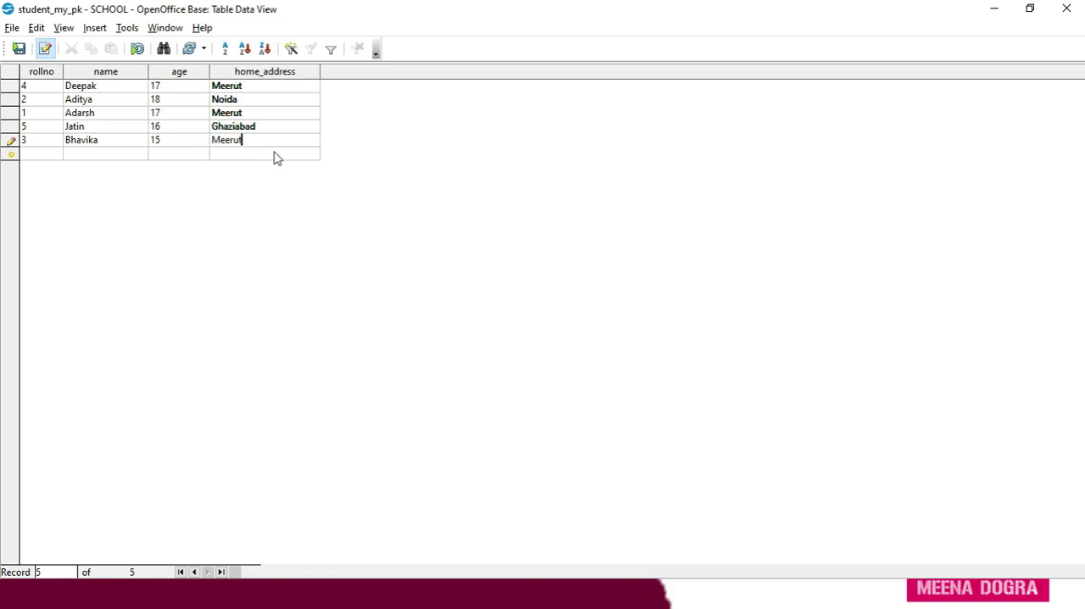
click(19, 52)
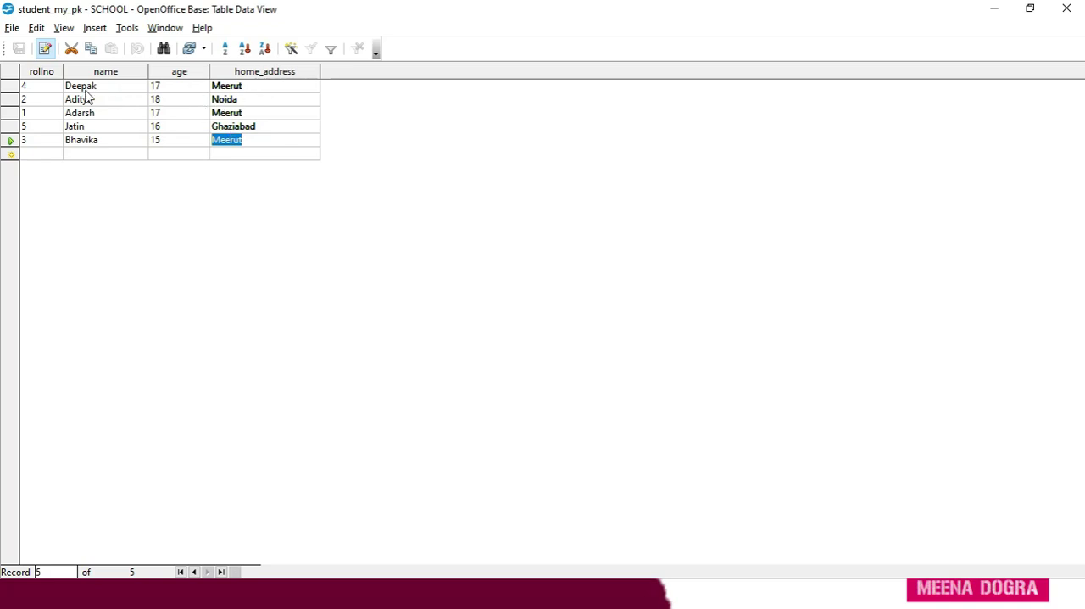
Move field by field through the first record and on to the second record.
click(53, 90)
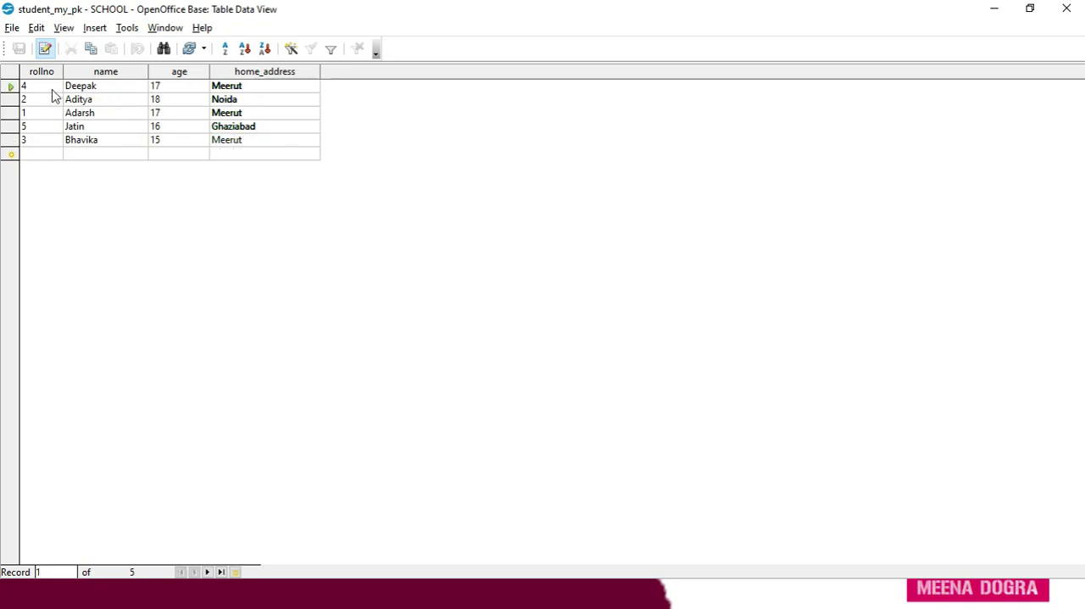
key(Tab)
key(Tab)
key(Tab)
key(Tab)
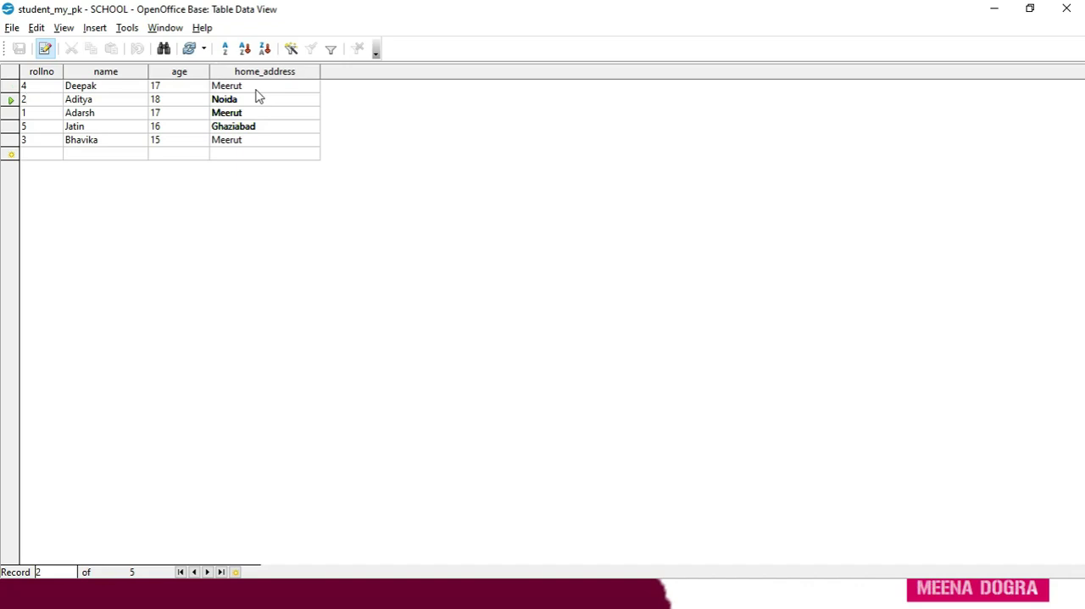
Add the student's surname after the first name in the rollno 1 record.
click(156, 114)
click(97, 118)
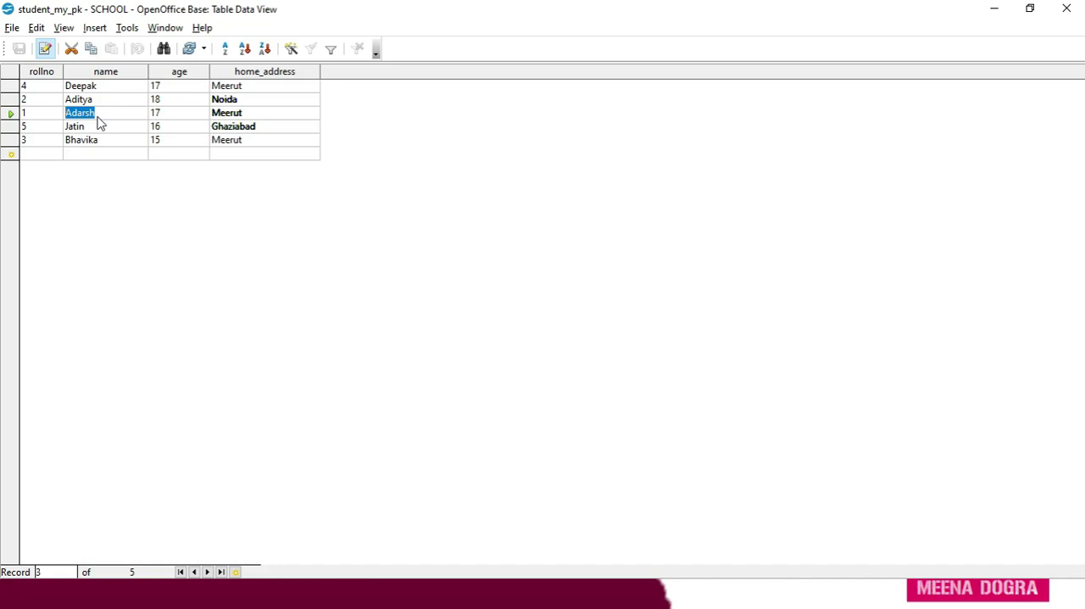
click(97, 119)
text(S)
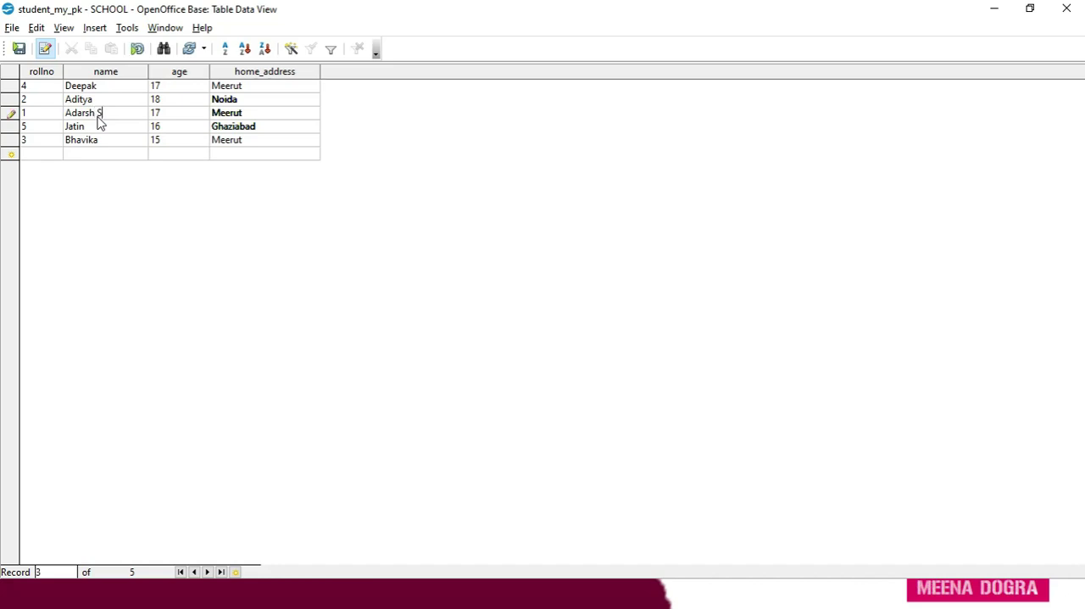
text(harma)
Add the students' surnames after the first names in the rollno 2 and rollno 5 records.
click(96, 104)
click(96, 103)
text(Gupta)
click(82, 127)
text(Garg)
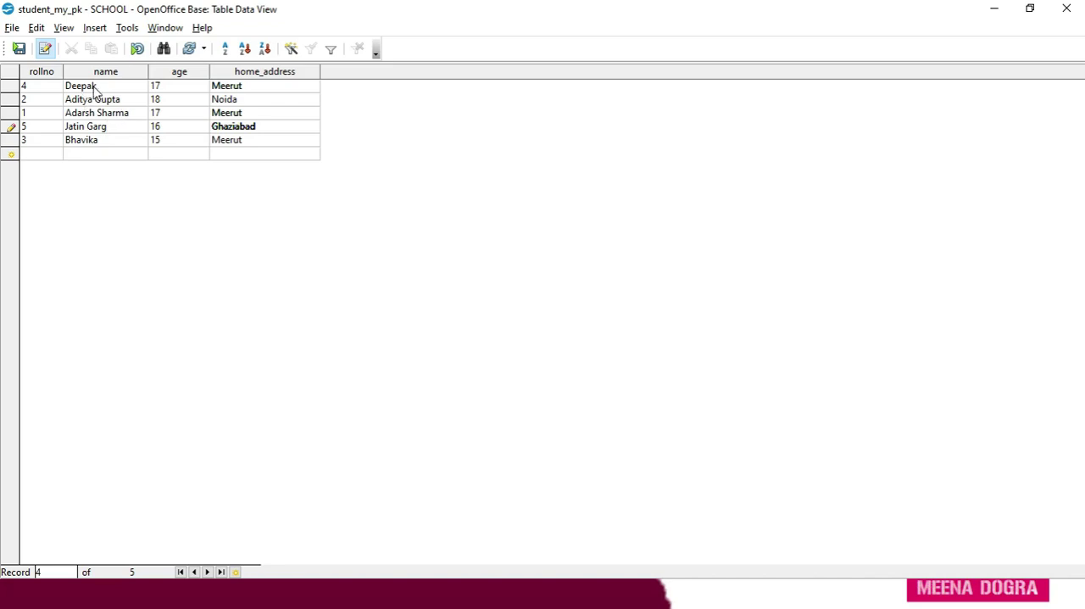
Put "Greater" in front of the home_address value in the rollno 2 record and save the record.
click(213, 102)
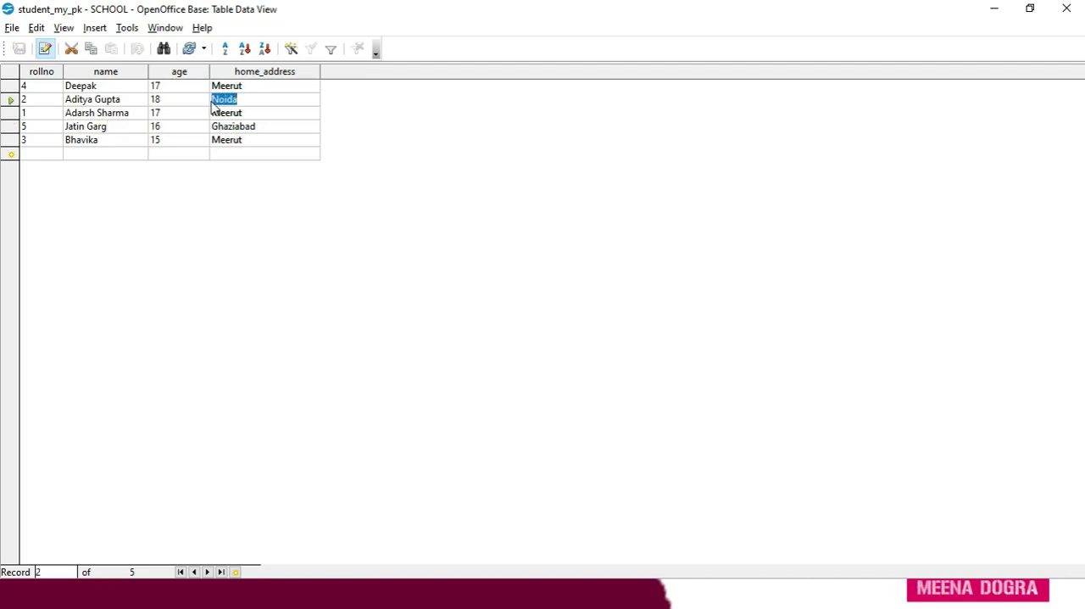
click(213, 102)
click(250, 98)
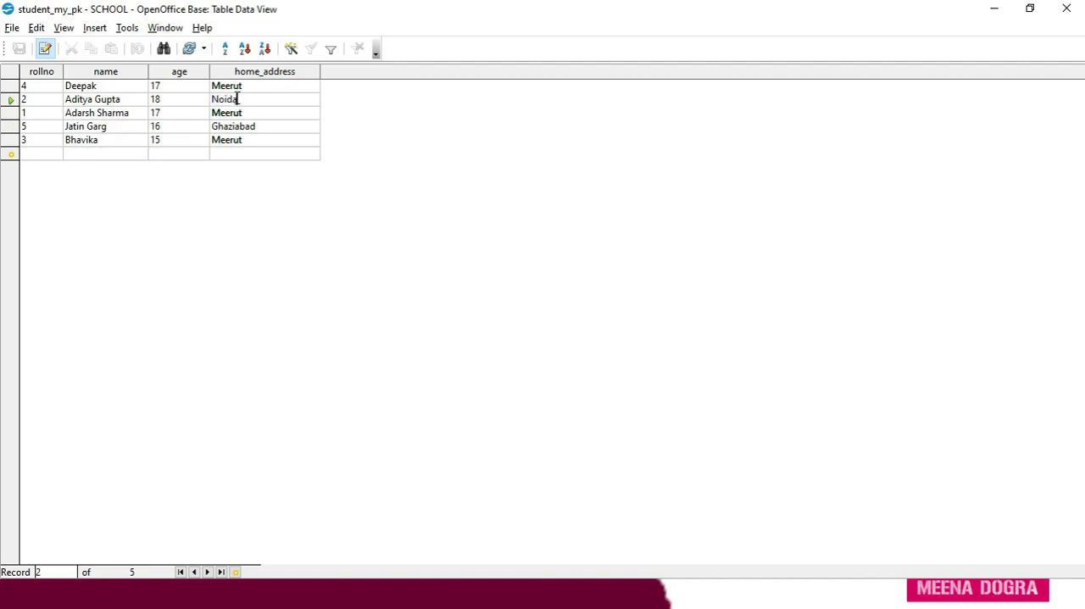
click(213, 99)
text(Greae)
key(BackSpace)
text(ter)
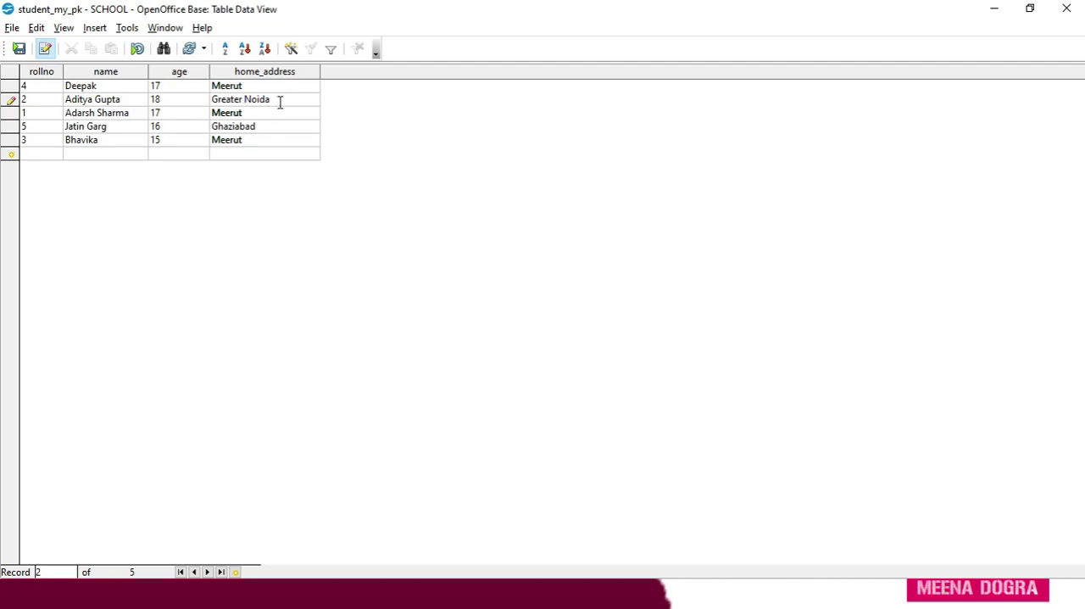
click(19, 50)
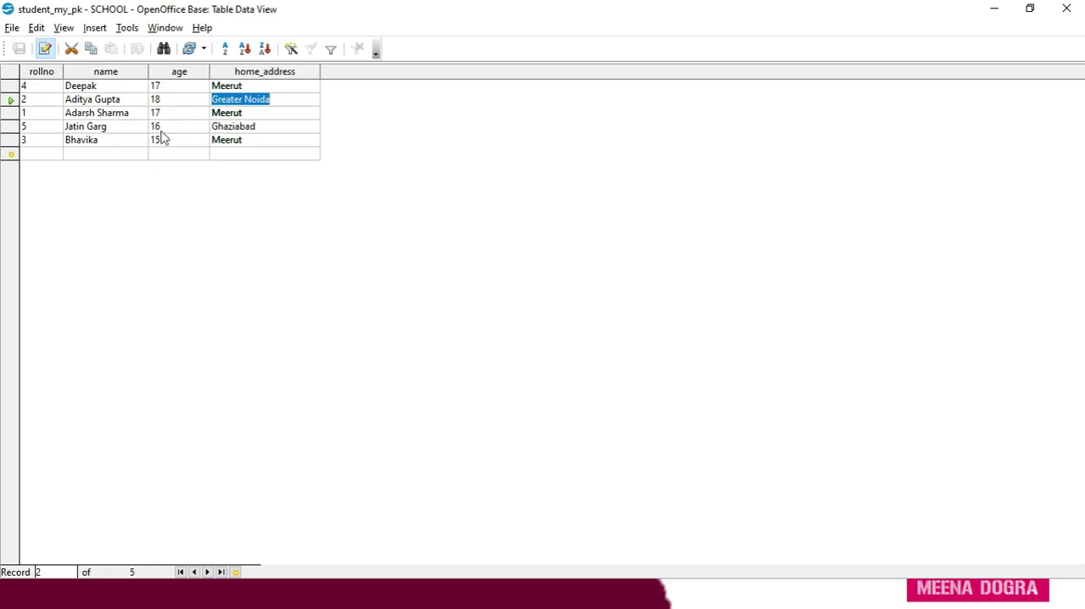
Turn data editing off and back on for the student_my_pk table.
click(52, 54)
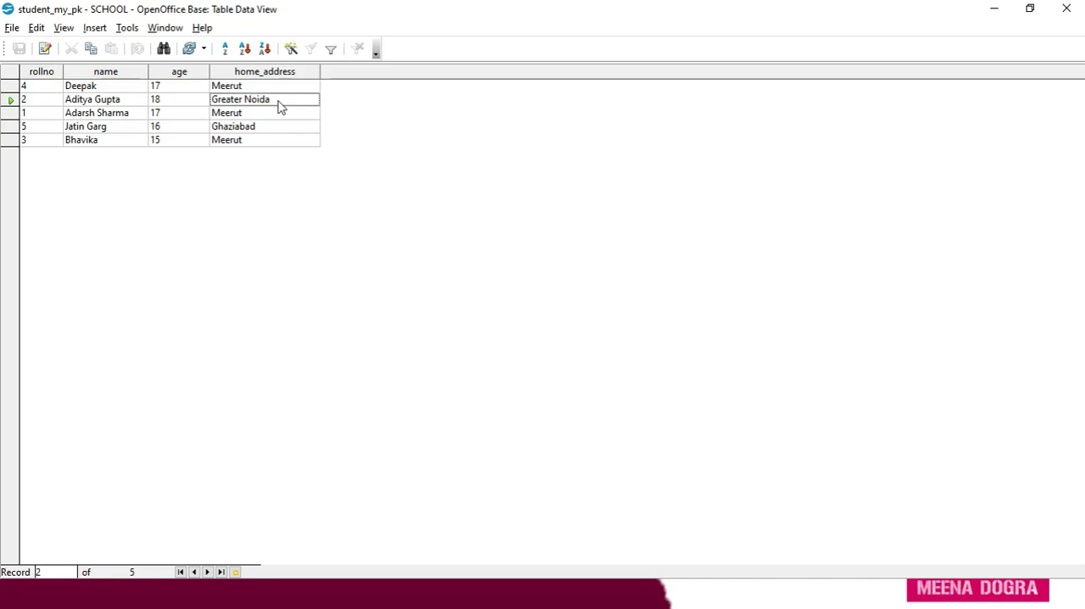
click(46, 52)
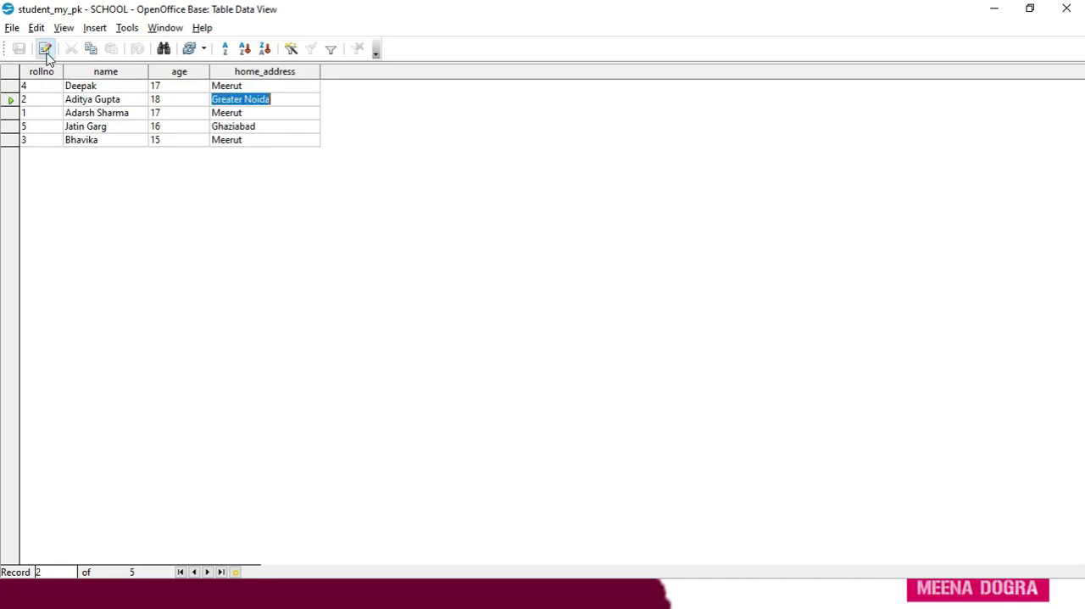
click(301, 95)
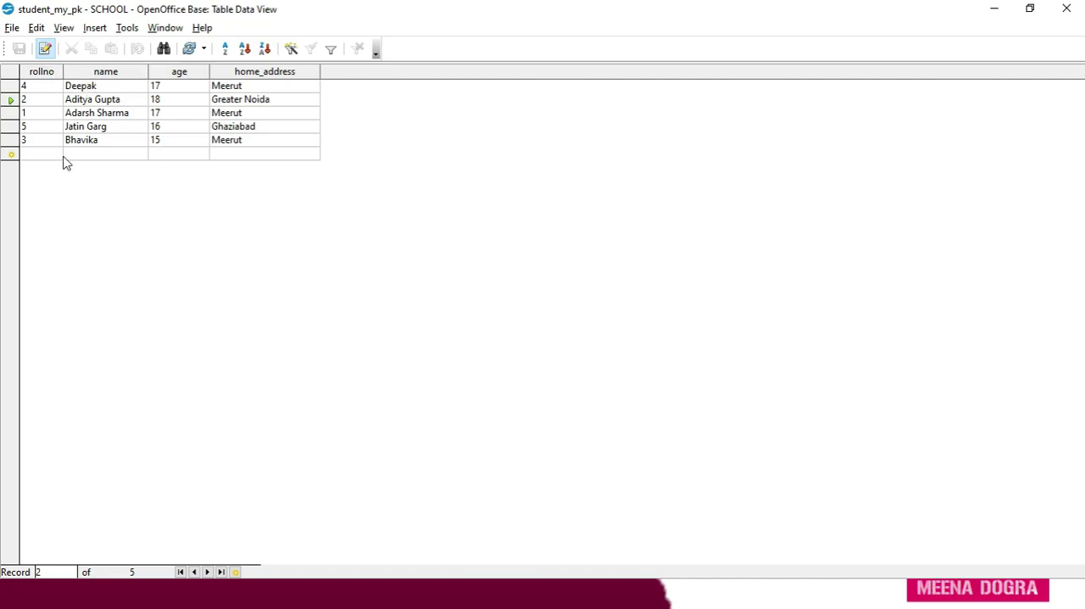
click(10, 127)
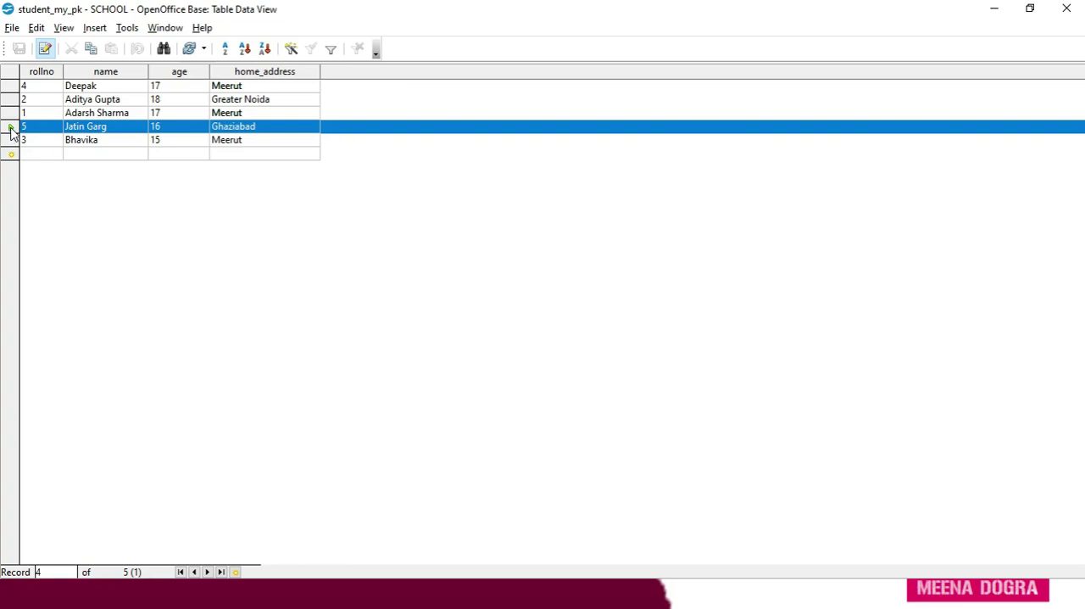
right_click(12, 132)
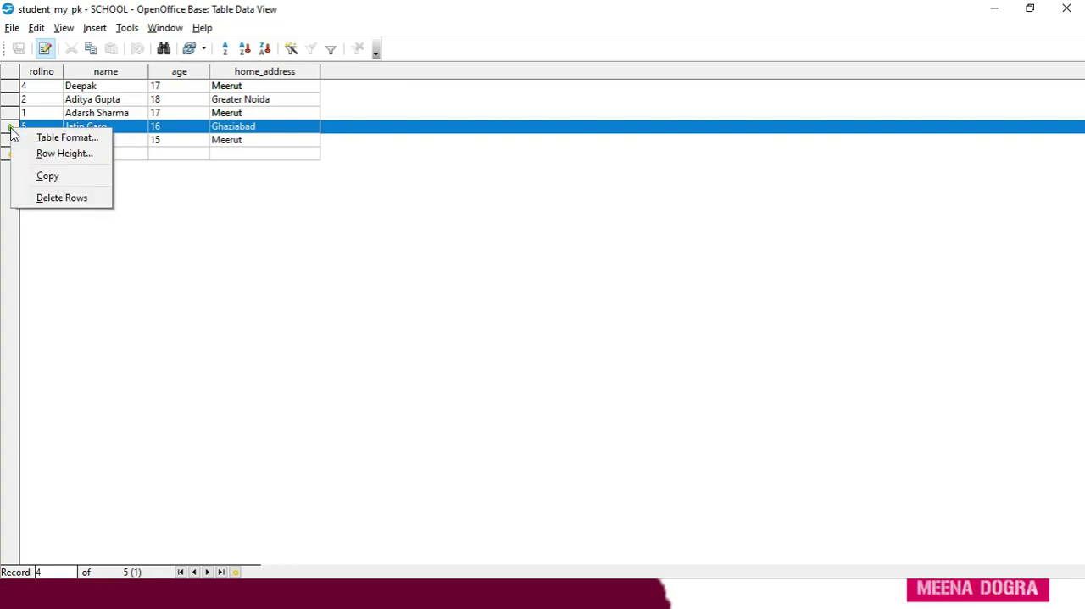
click(217, 241)
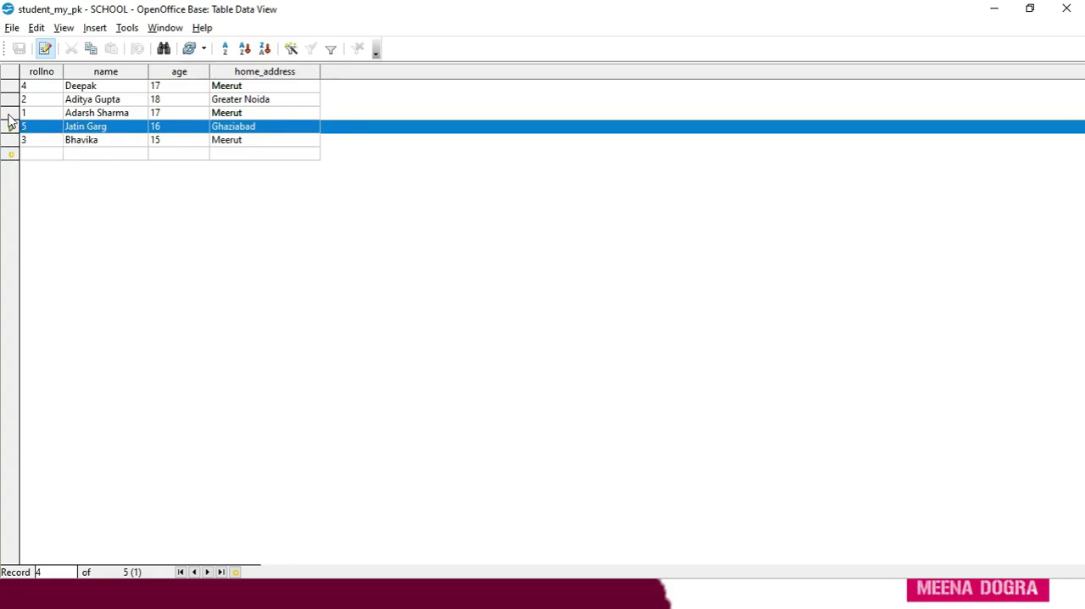
click(8, 114)
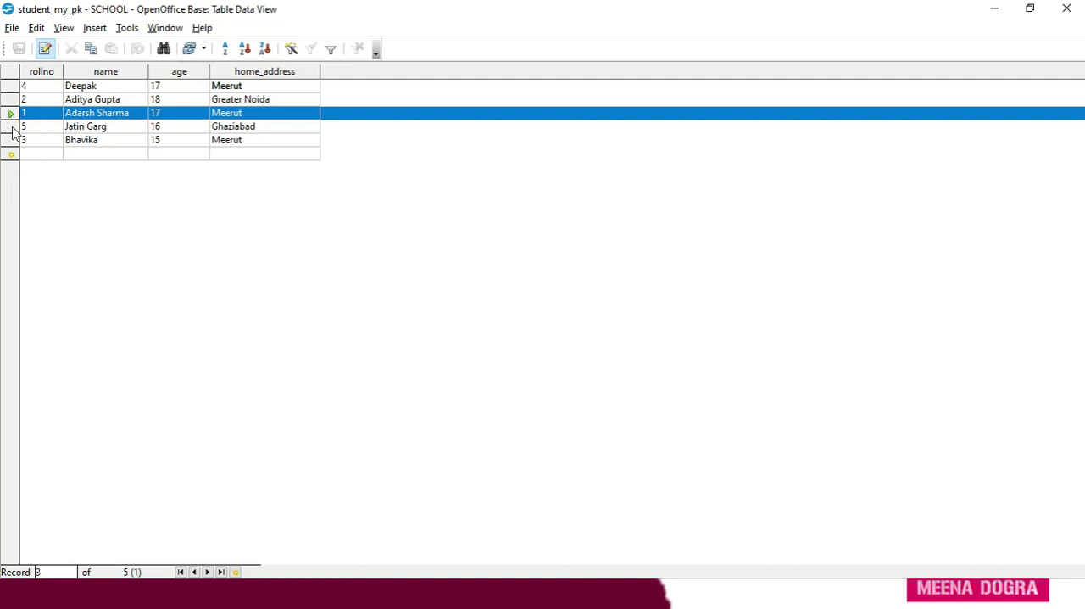
Delete the rollno 5 record from the table and confirm the deletion.
click(10, 127)
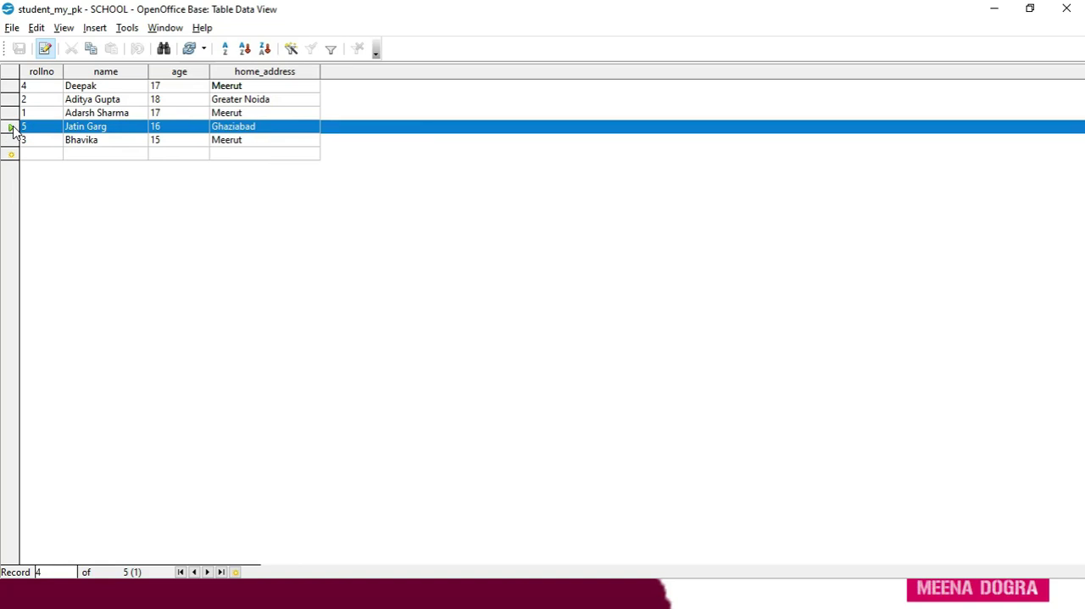
right_click(13, 132)
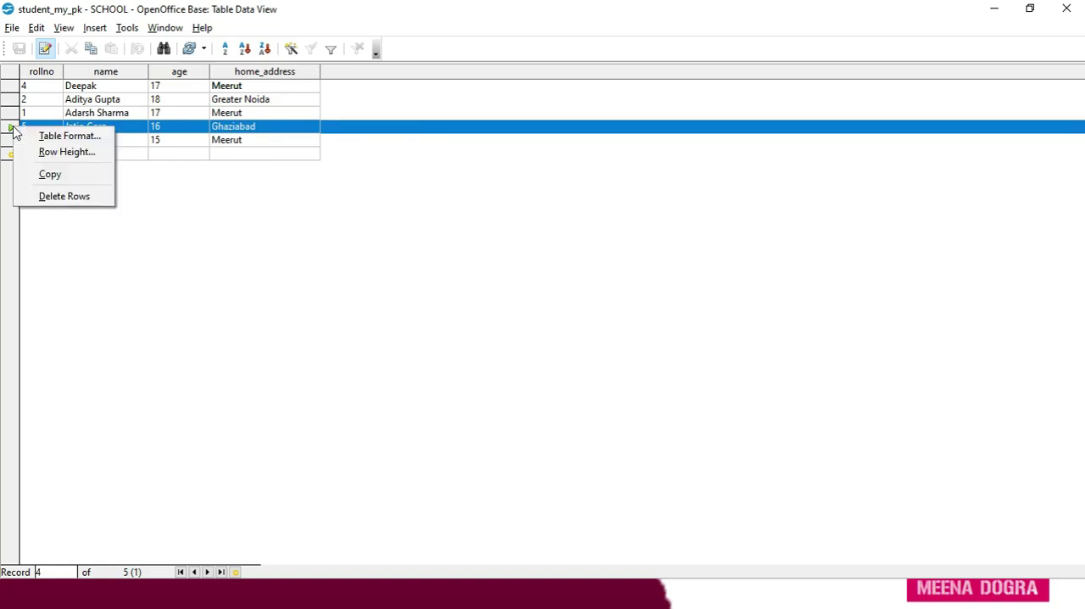
click(64, 196)
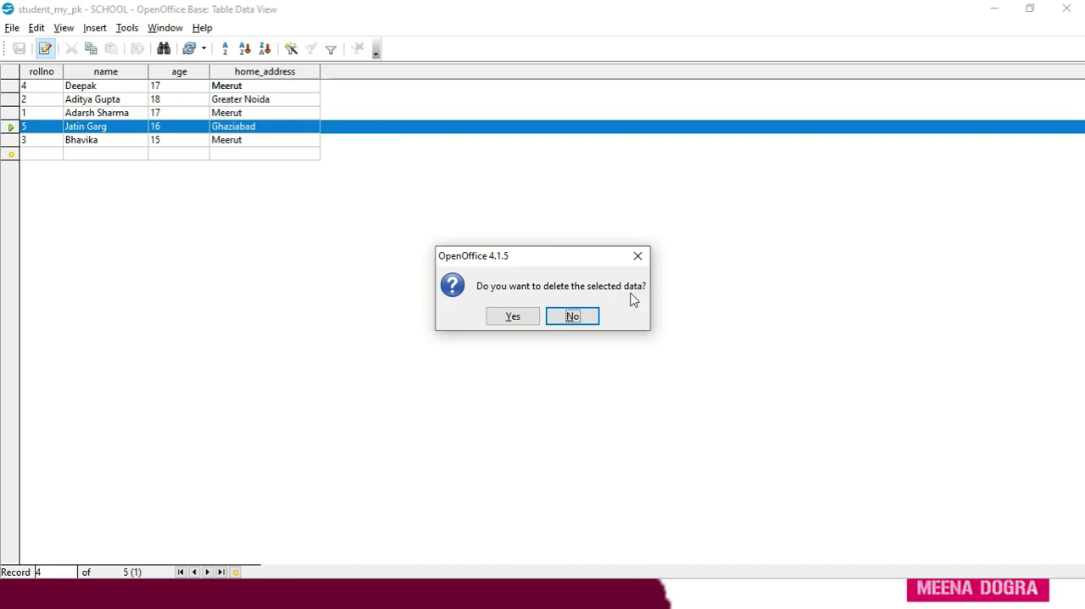
click(513, 318)
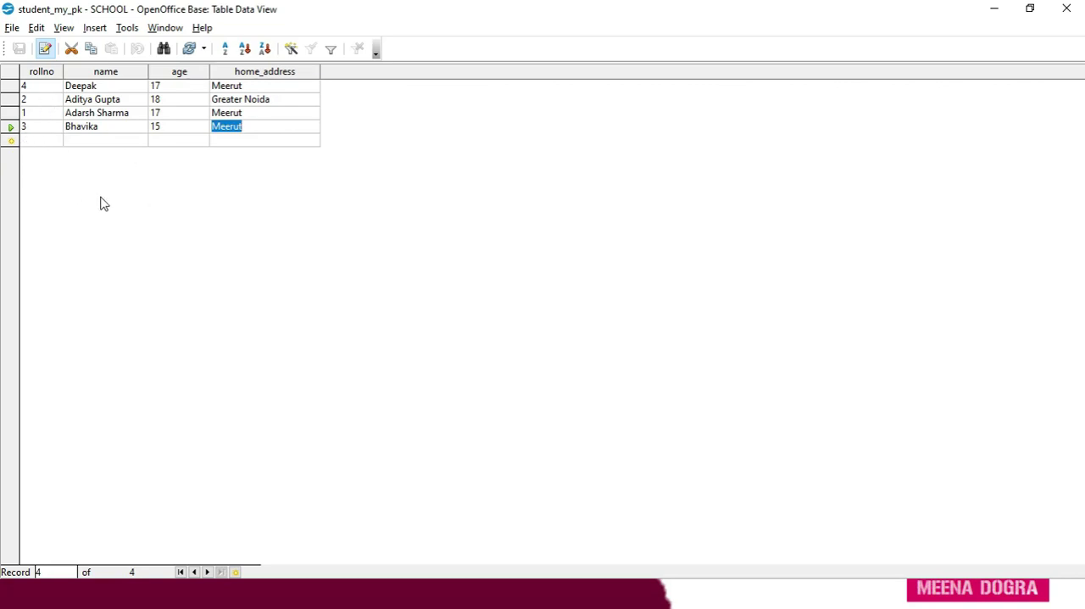
click(11, 127)
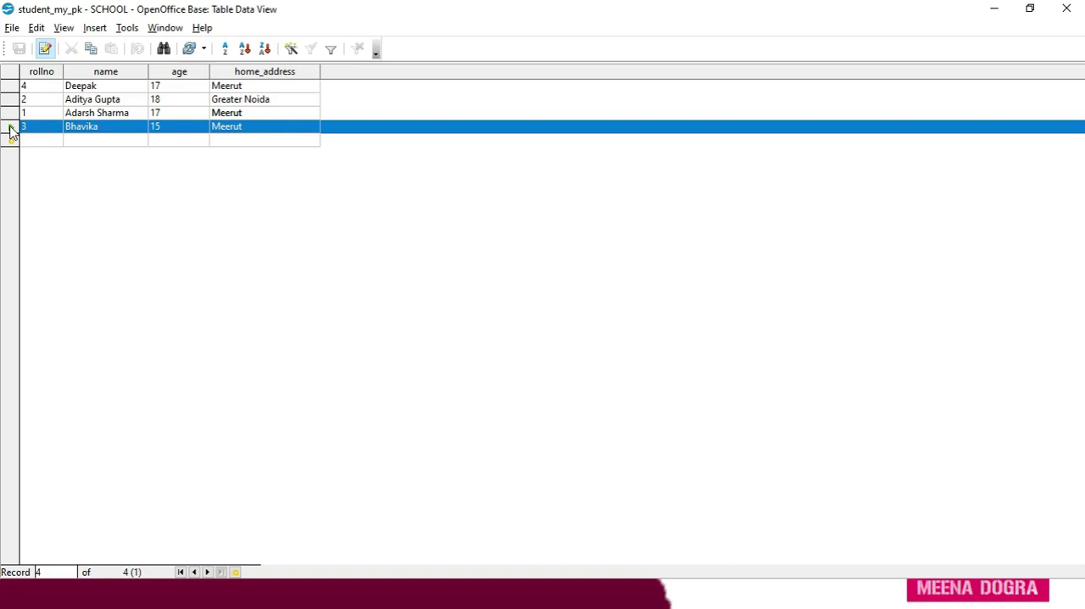
right_click(11, 132)
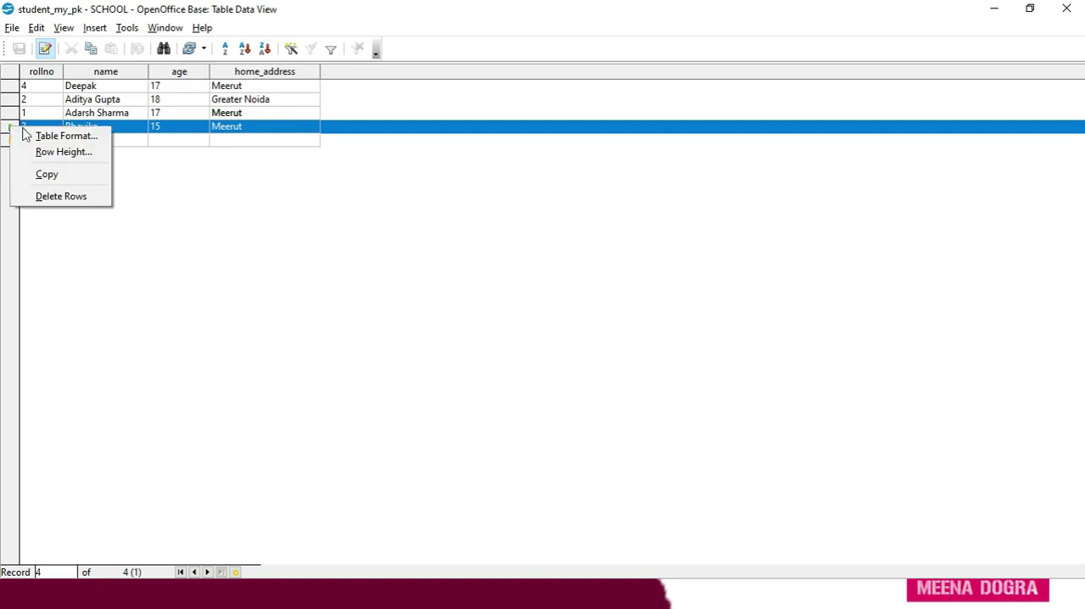
click(163, 238)
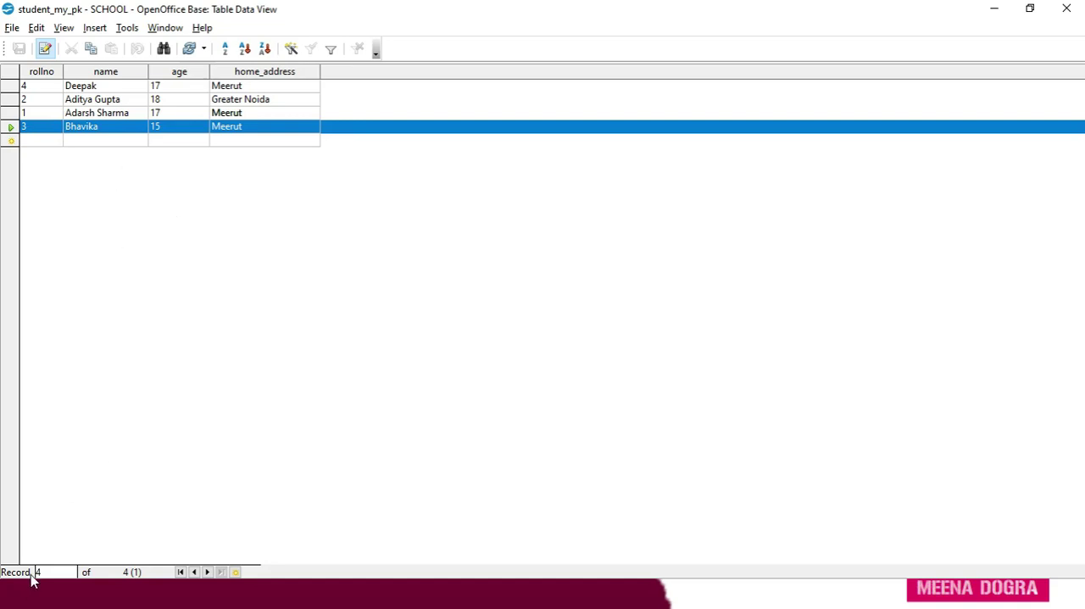
Go to the first record, advance record by record to the new blank row, and go to the last record.
click(180, 572)
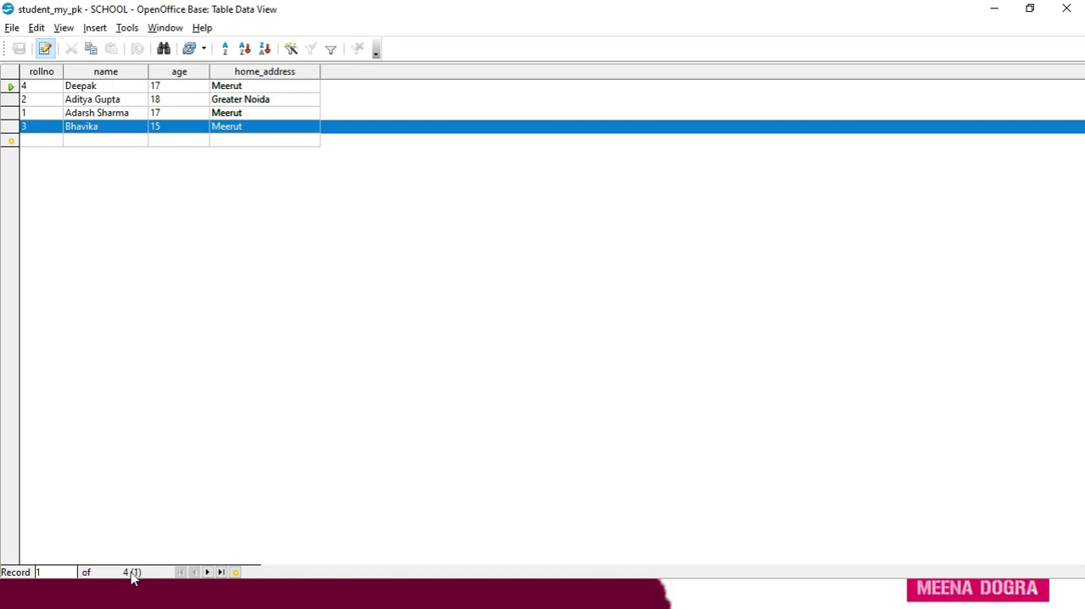
click(209, 574)
click(209, 574)
click(209, 574)
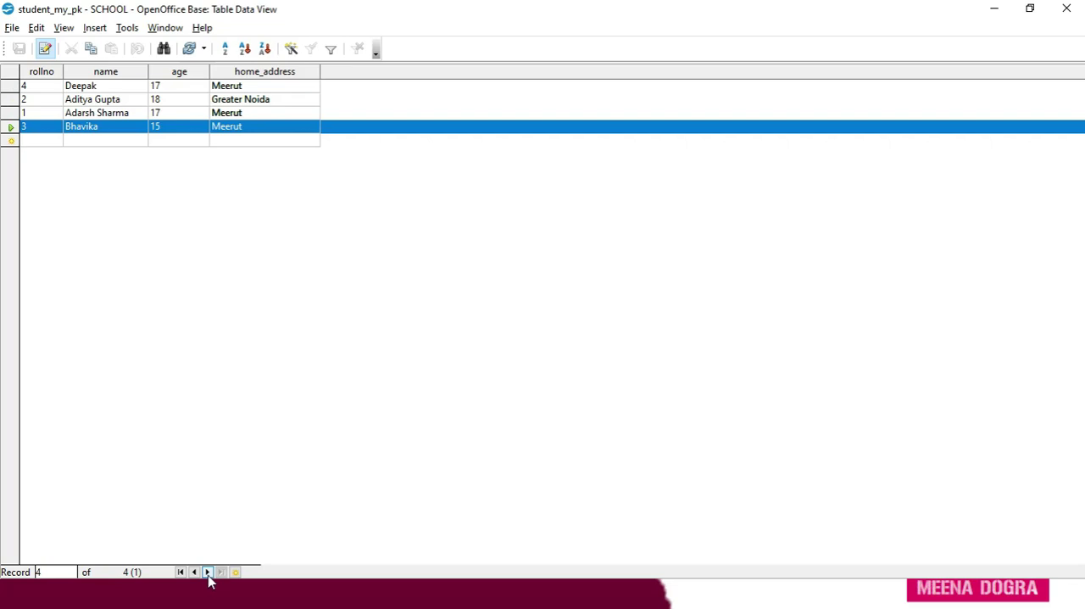
click(208, 574)
click(221, 574)
Navigate the table through its first, last, previous and next records, ending on the second record with the row selection cleared.
click(181, 573)
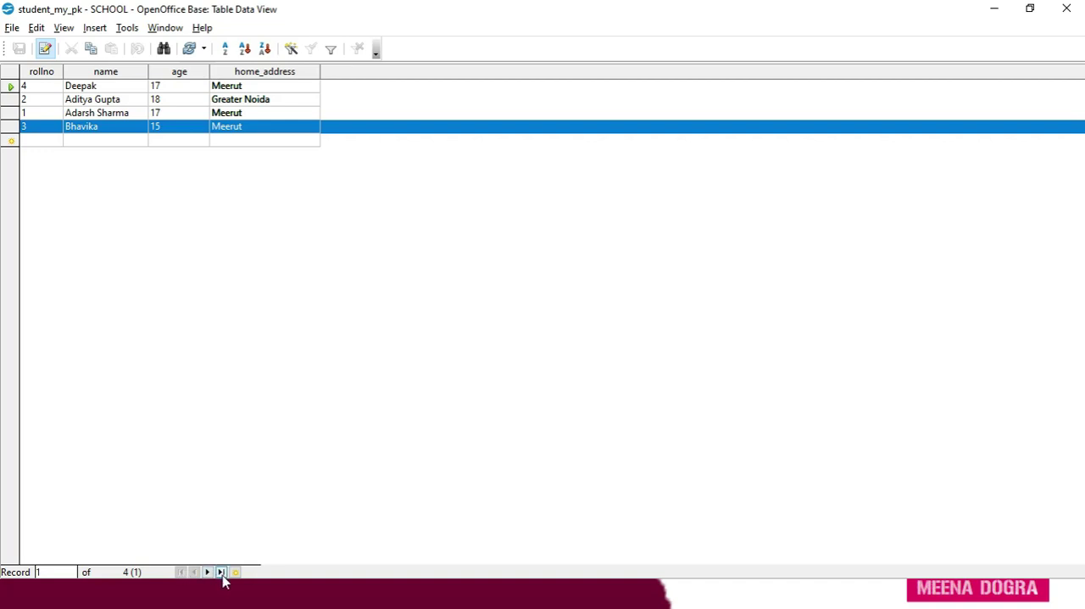
click(220, 572)
click(194, 573)
click(194, 572)
click(208, 572)
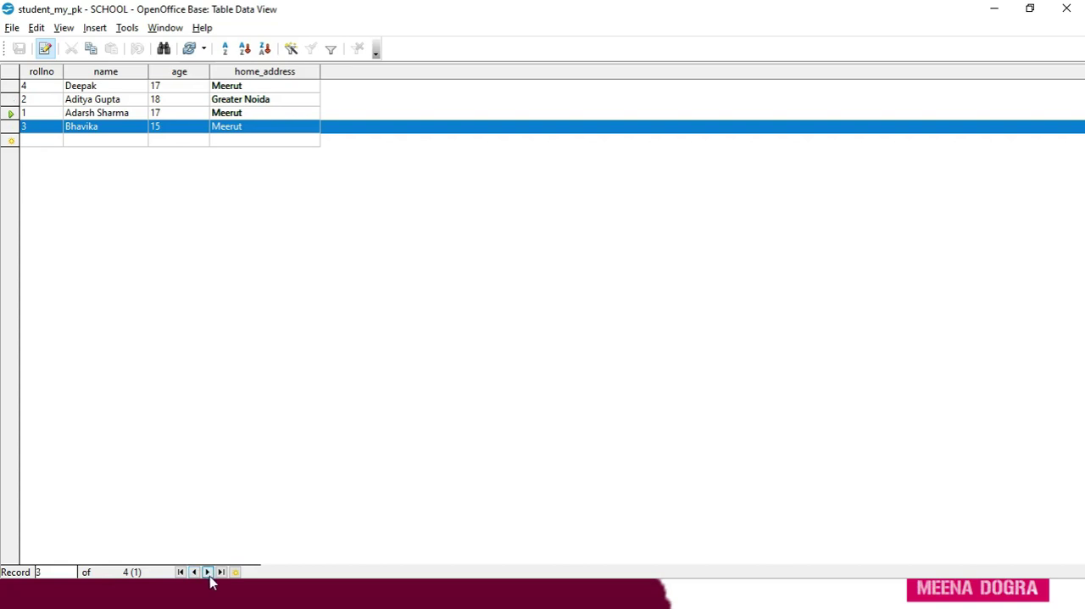
click(207, 572)
click(181, 573)
click(208, 573)
click(203, 247)
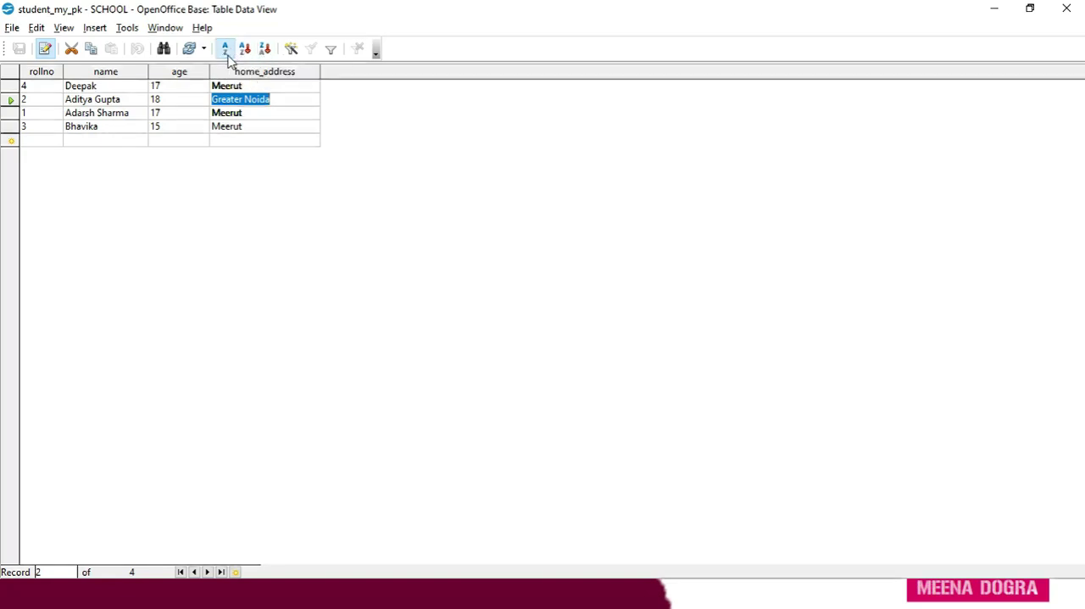
Sort the table's records by the rollno field in descending order through the Sort Order settings.
click(225, 53)
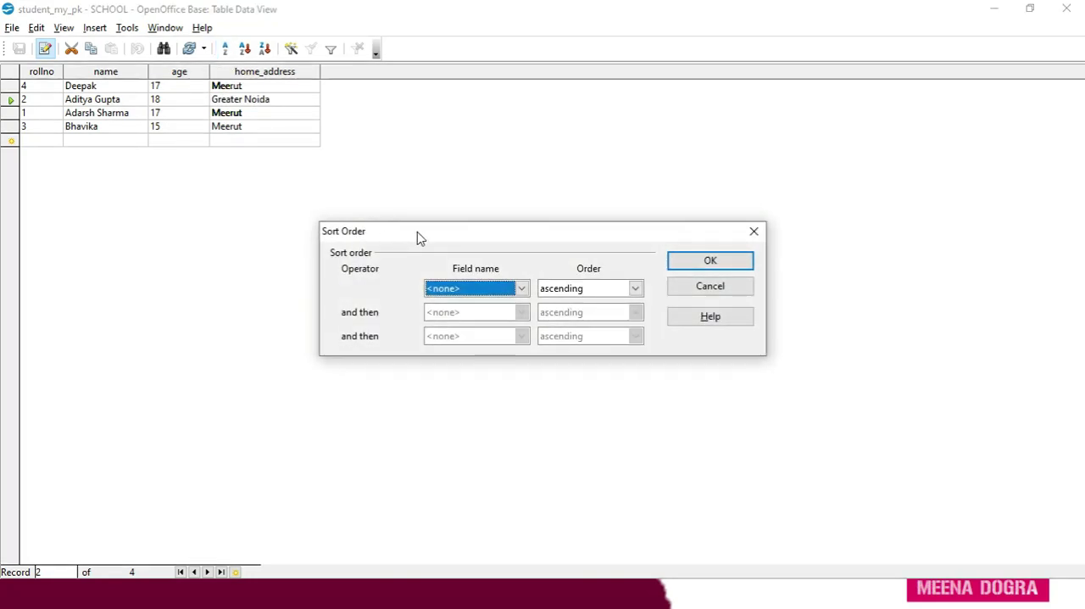
click(523, 289)
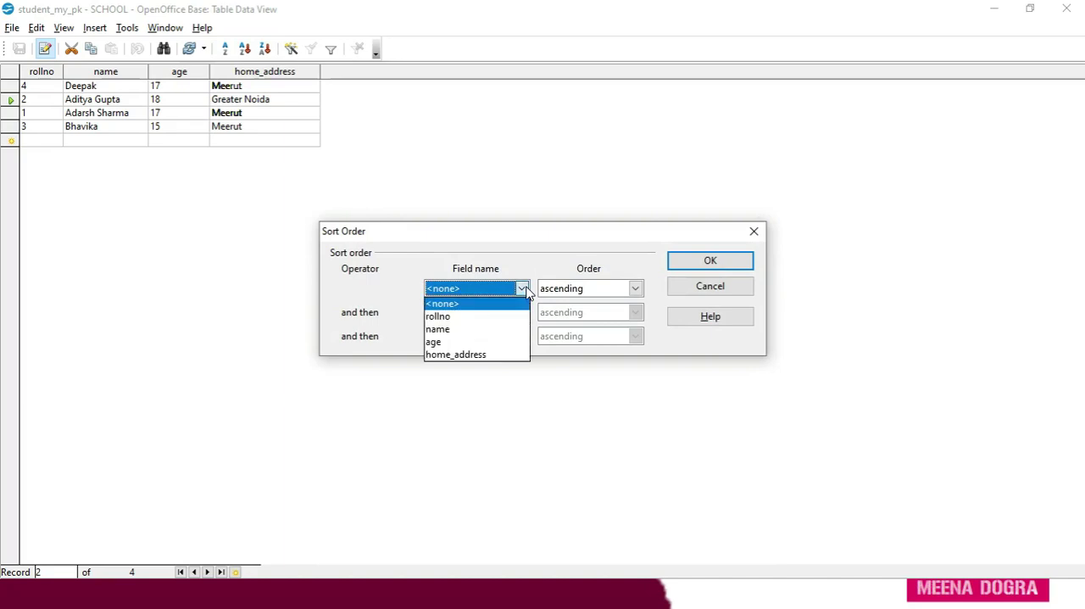
click(496, 324)
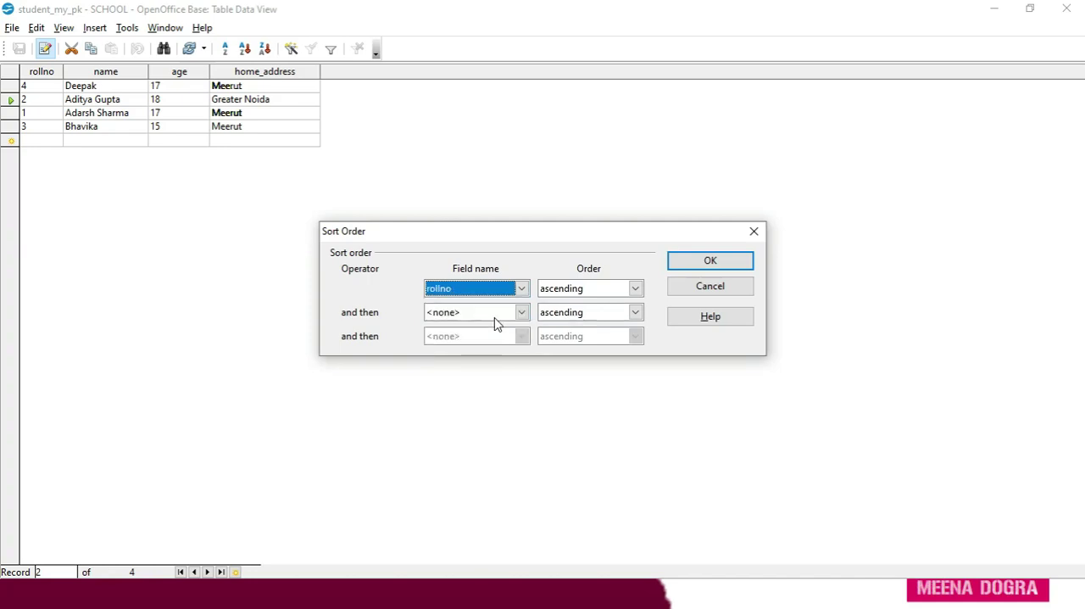
click(635, 289)
click(599, 317)
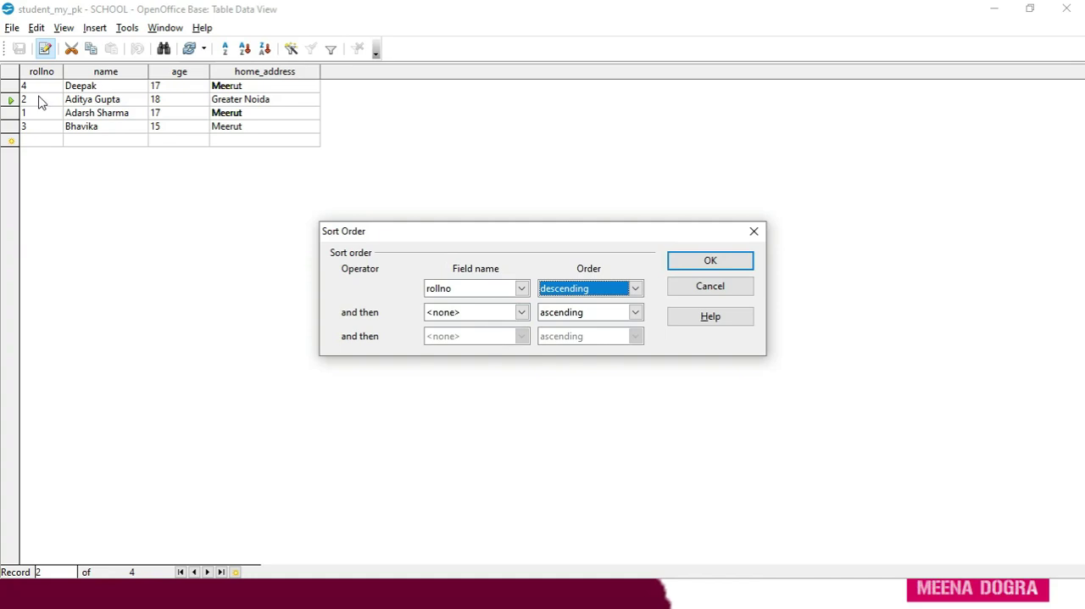
click(707, 264)
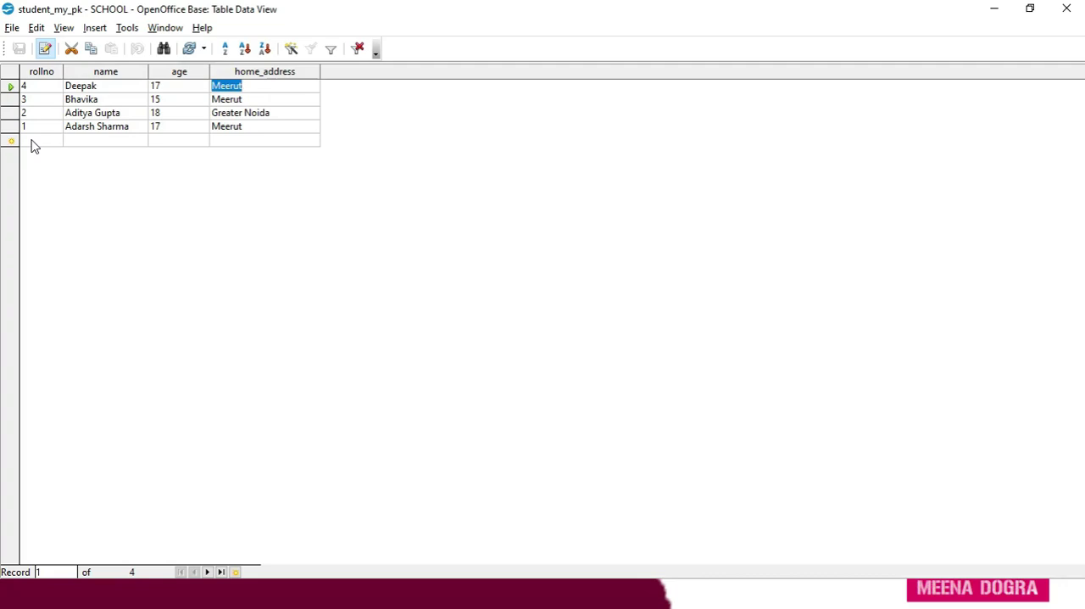
Sort the records by the name column in ascending order.
click(95, 74)
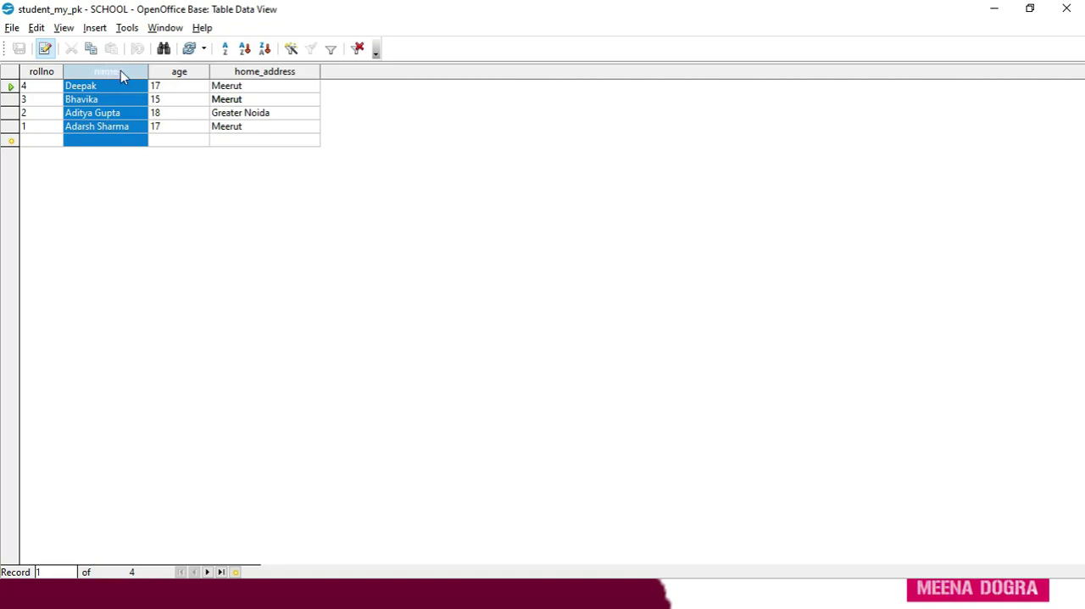
click(245, 49)
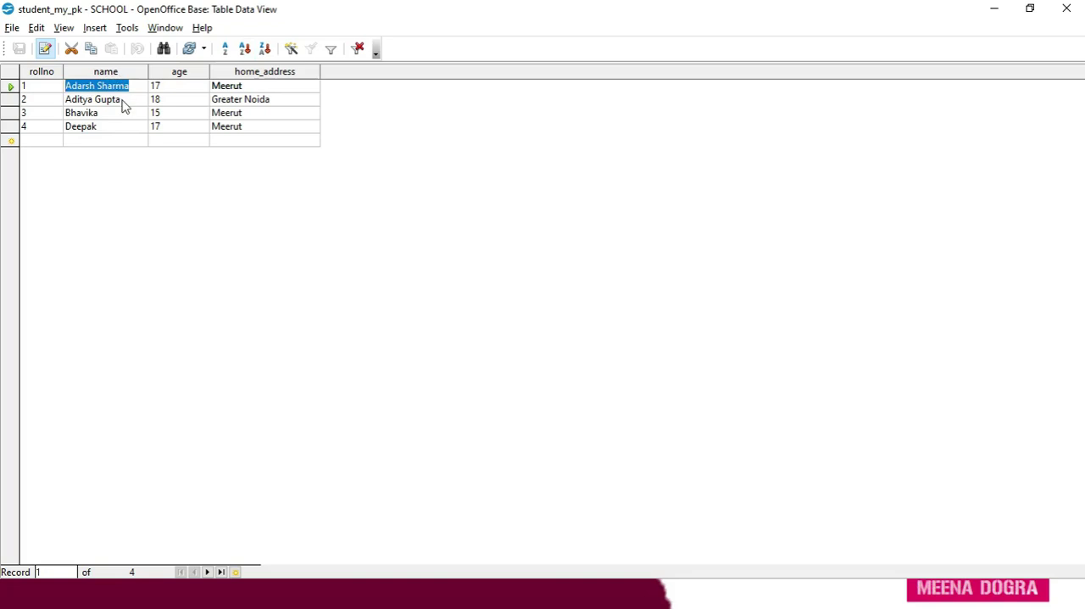
click(246, 51)
Sort the records by the age column in ascending order, and view the Sort Order settings without changing them.
click(194, 73)
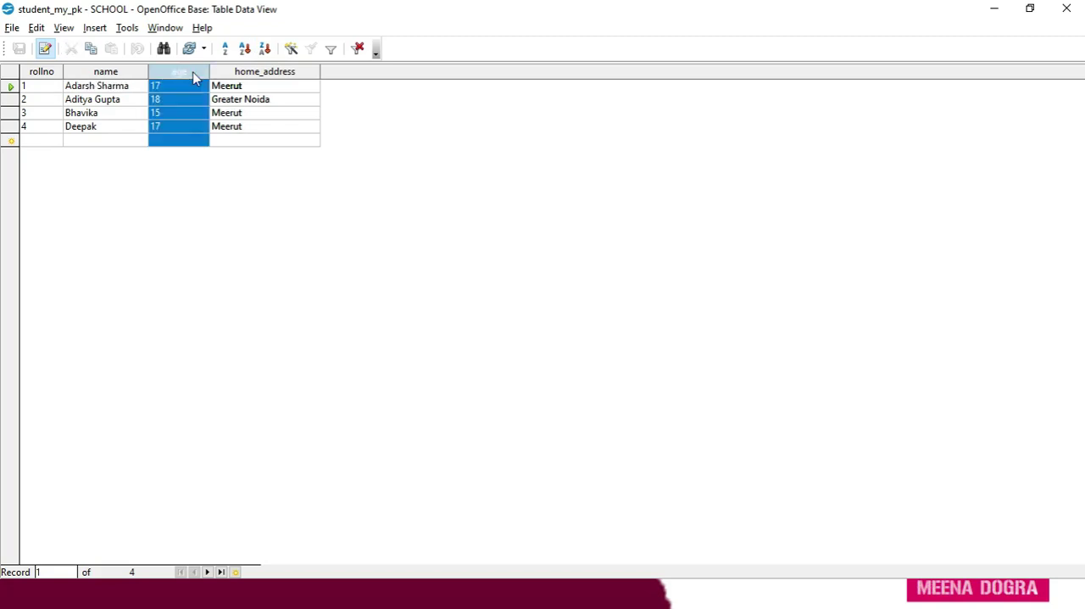
click(245, 49)
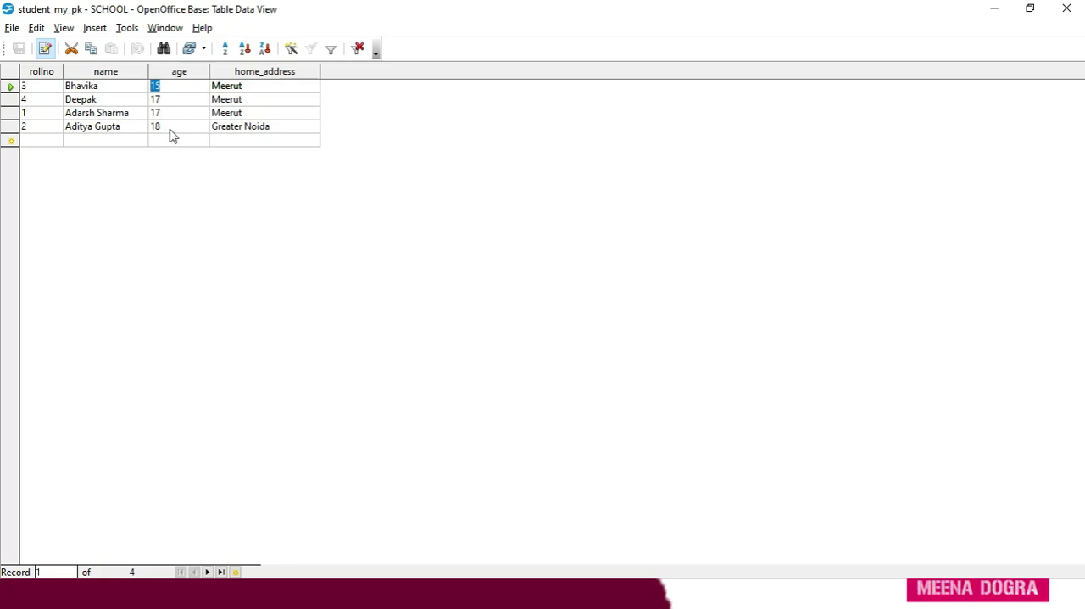
click(225, 49)
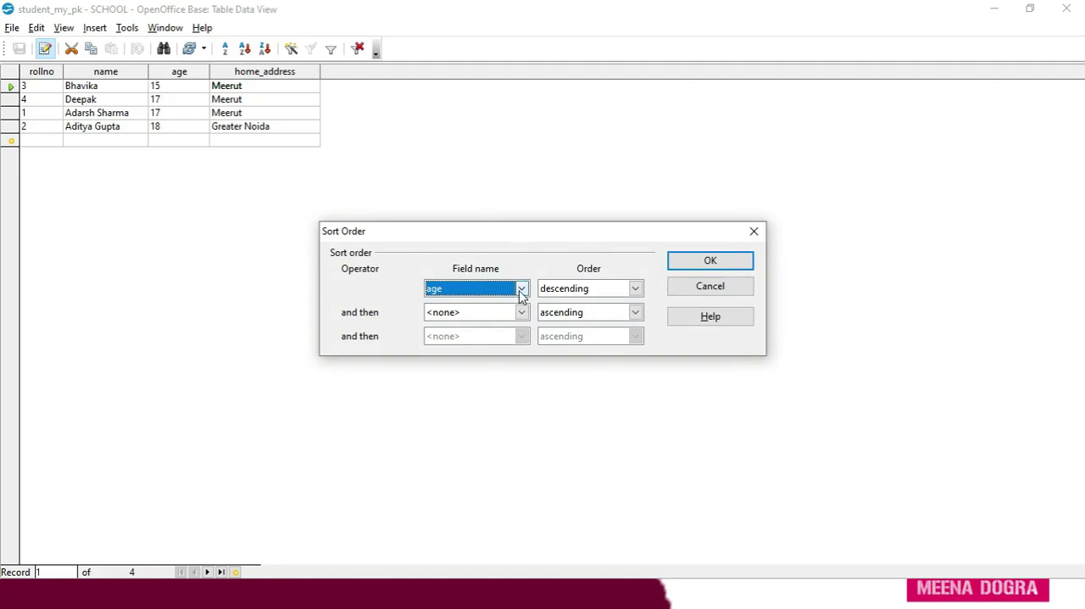
click(751, 236)
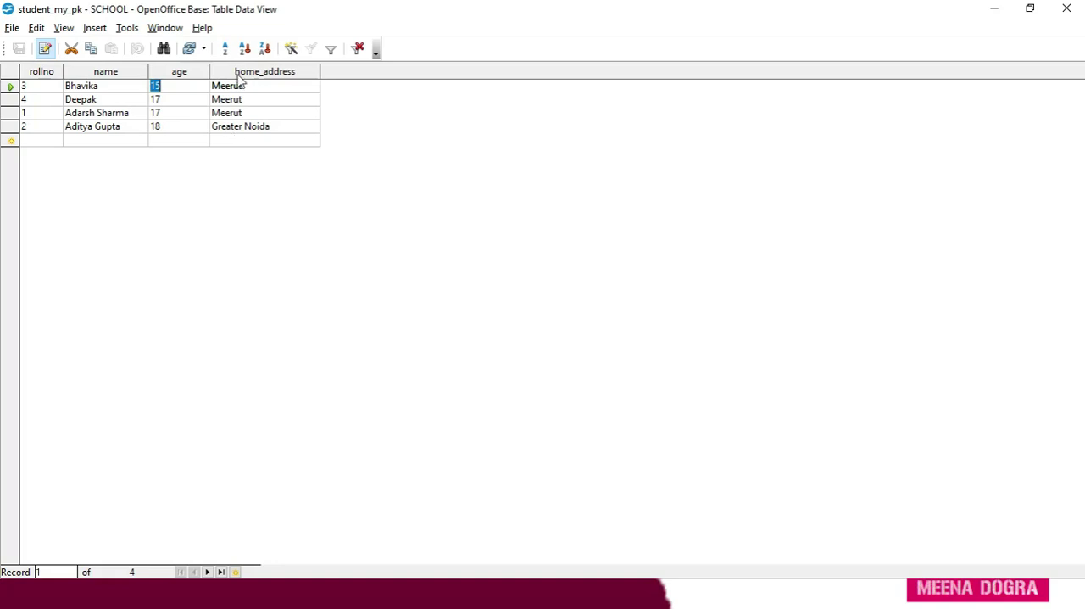
Sort the records by rollno in ascending order, switch to descending, and return them to ascending order.
click(49, 75)
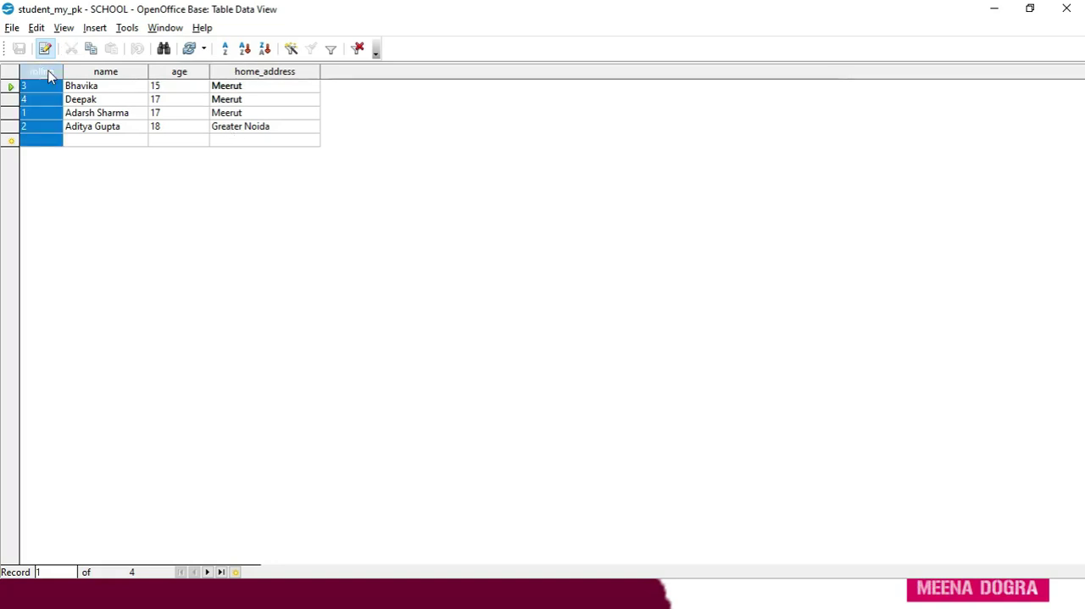
click(245, 49)
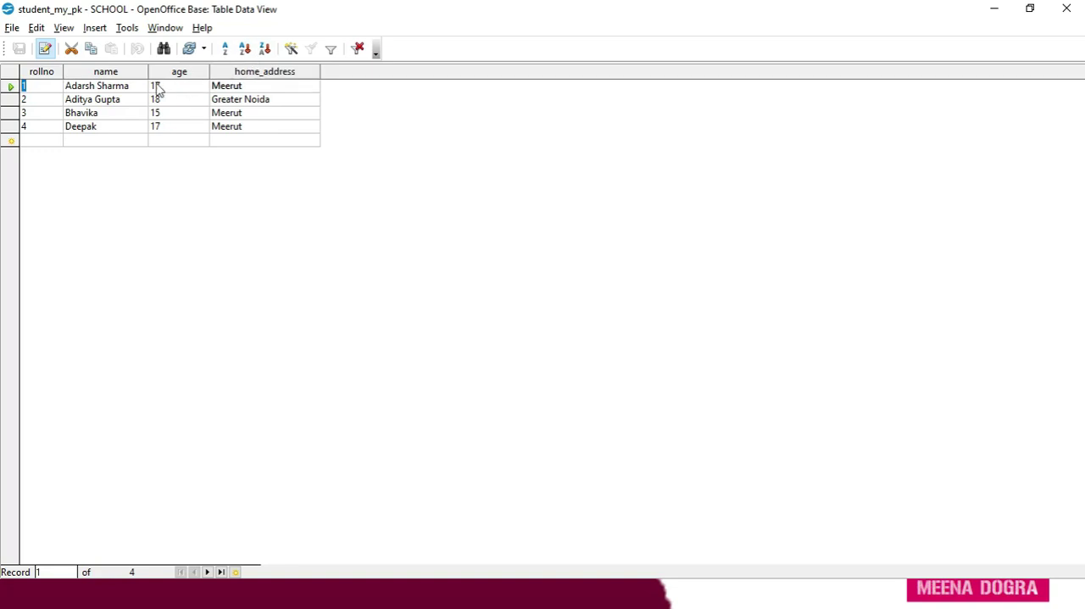
click(42, 73)
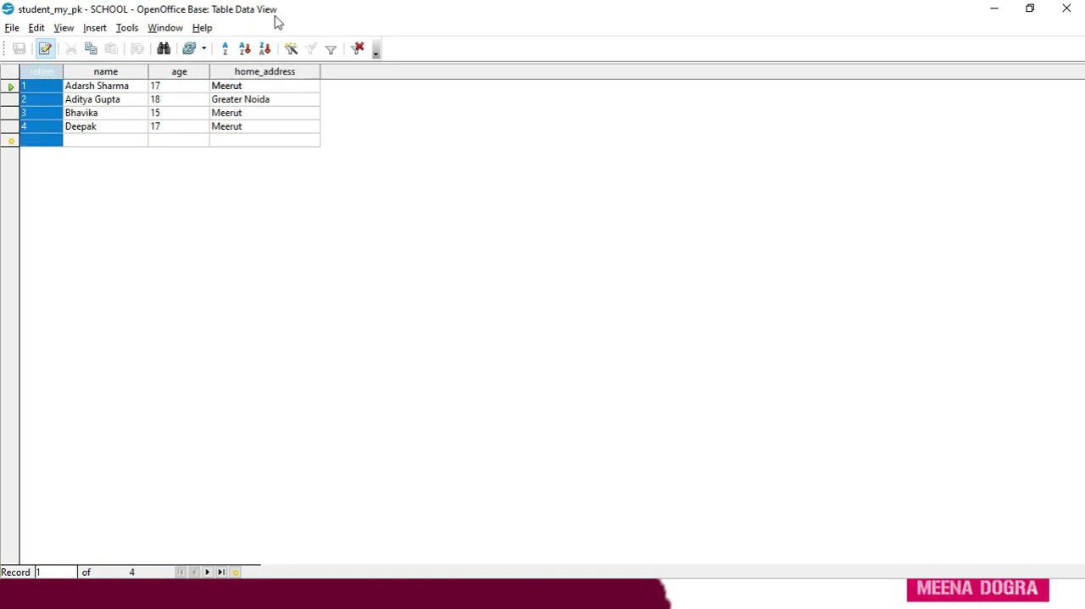
click(271, 51)
click(244, 51)
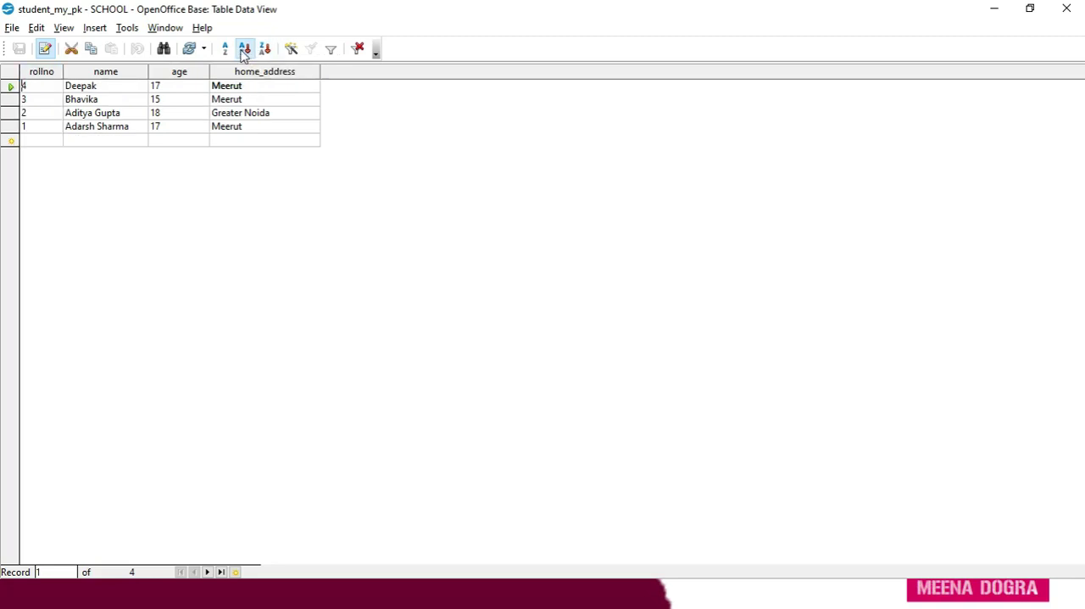
click(265, 50)
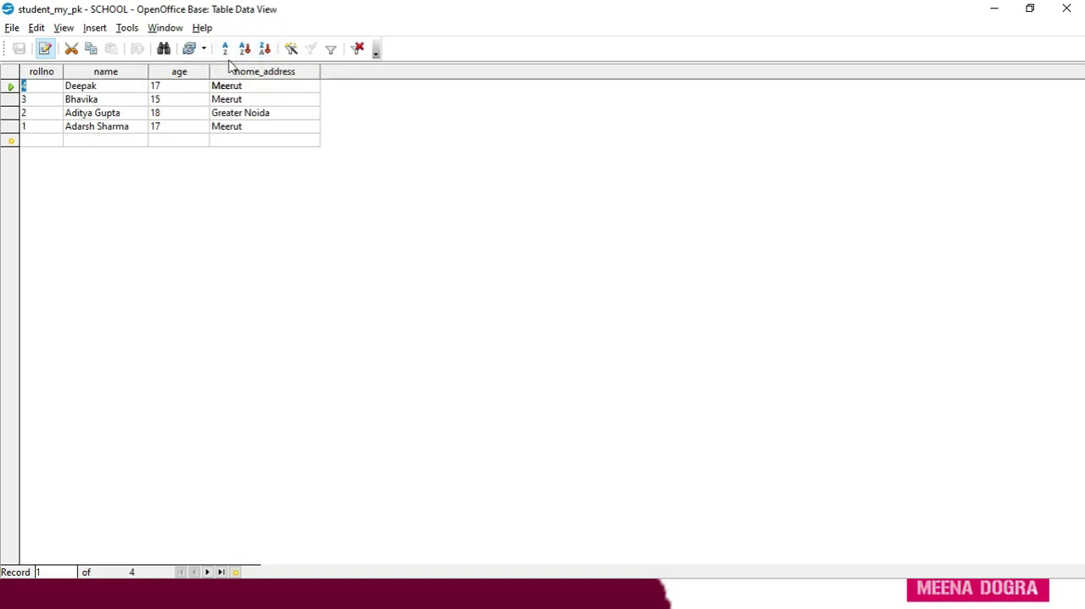
click(245, 50)
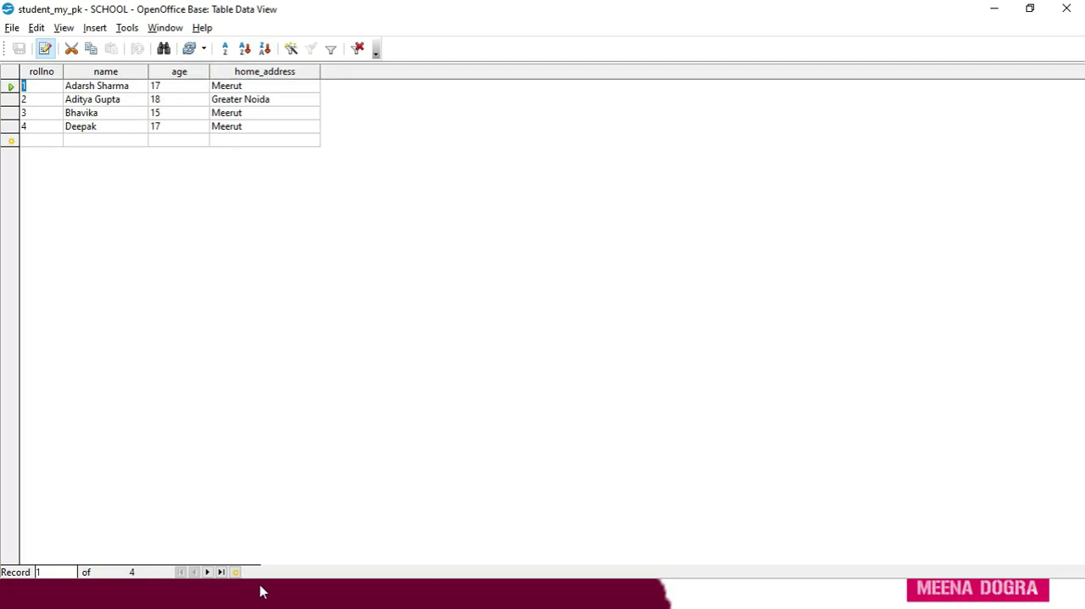
Switch to the 402-IT_ClassX.pdf textbook in the browser and go to the "Editing Records In The Table" section on page 131.
key(alt+Tab)
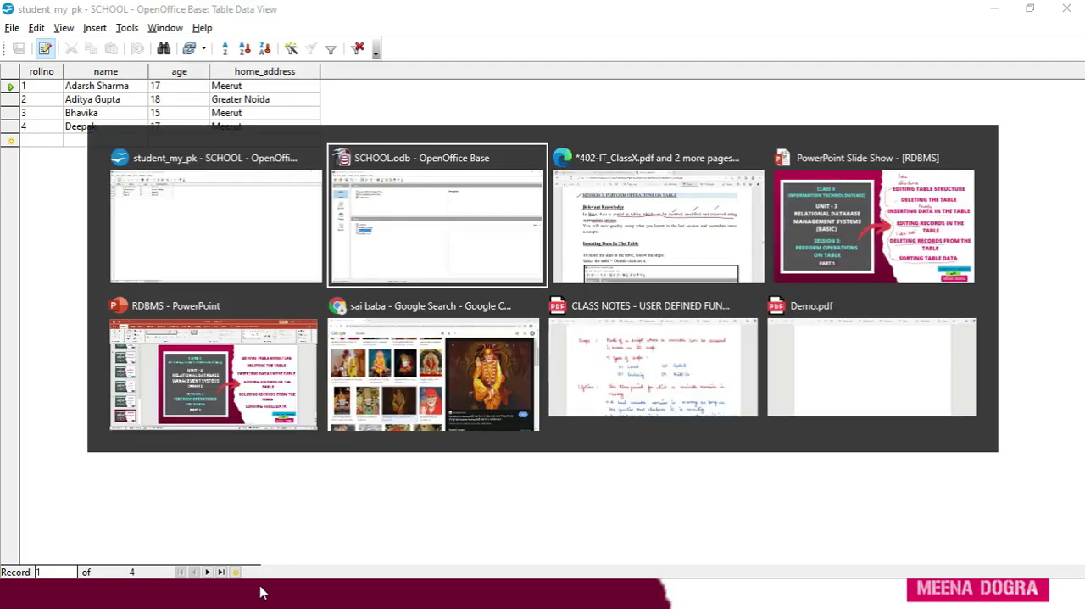
key(alt+Tab)
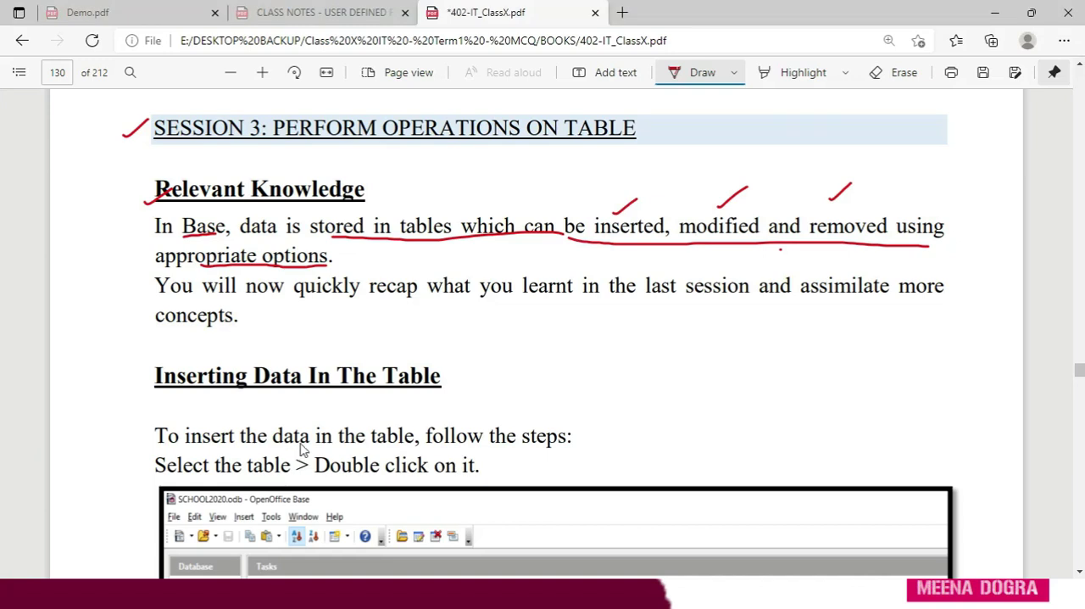
scroll(303, 449, down, 10)
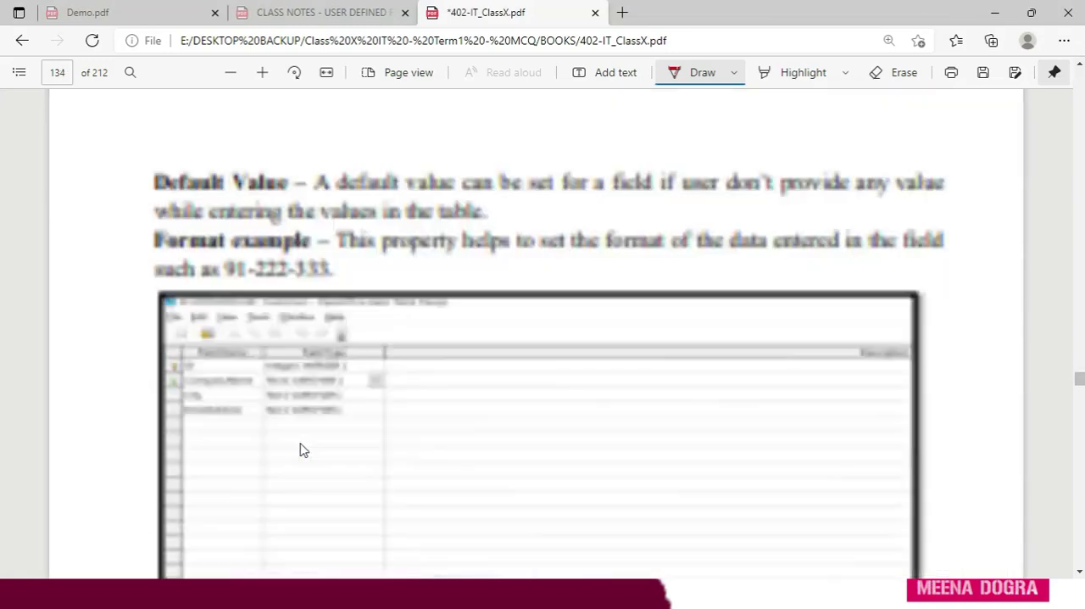
scroll(304, 449, up, 10)
scroll(304, 449, down, 13)
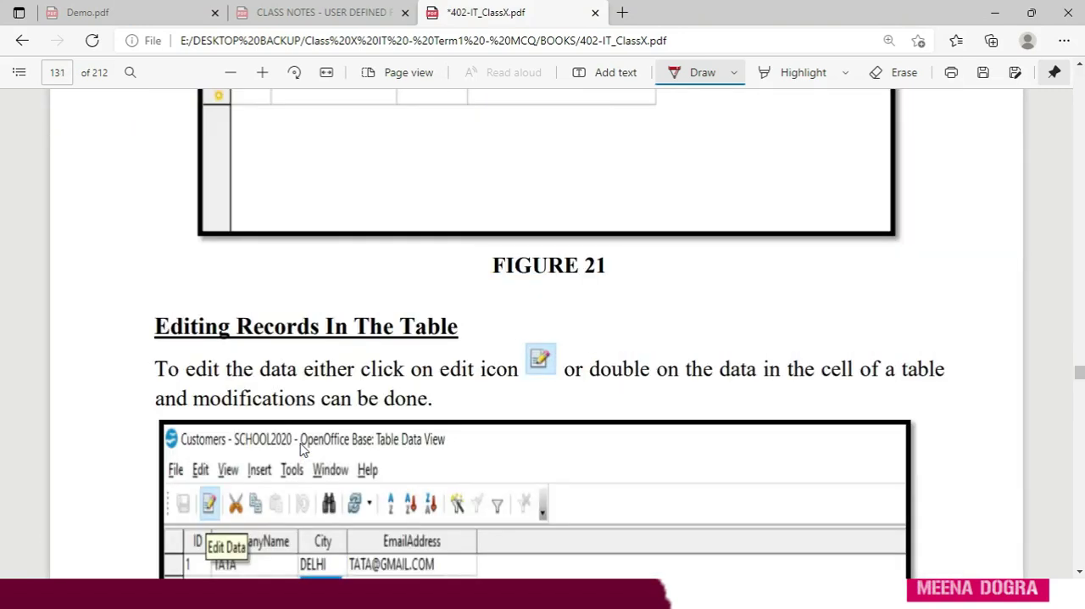